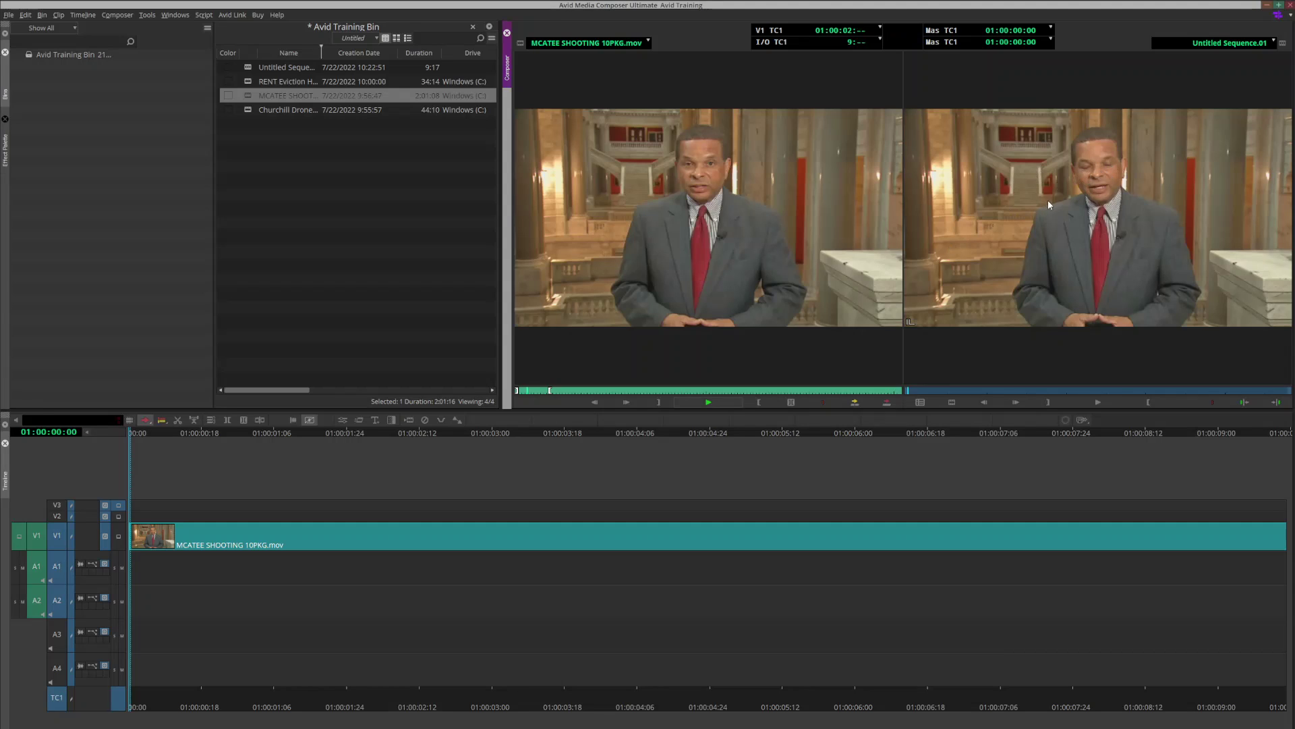
Play the anchor source clip and the sequence, then show the Effect Palette's Image filters
key(space)
click(1013, 286)
key(space)
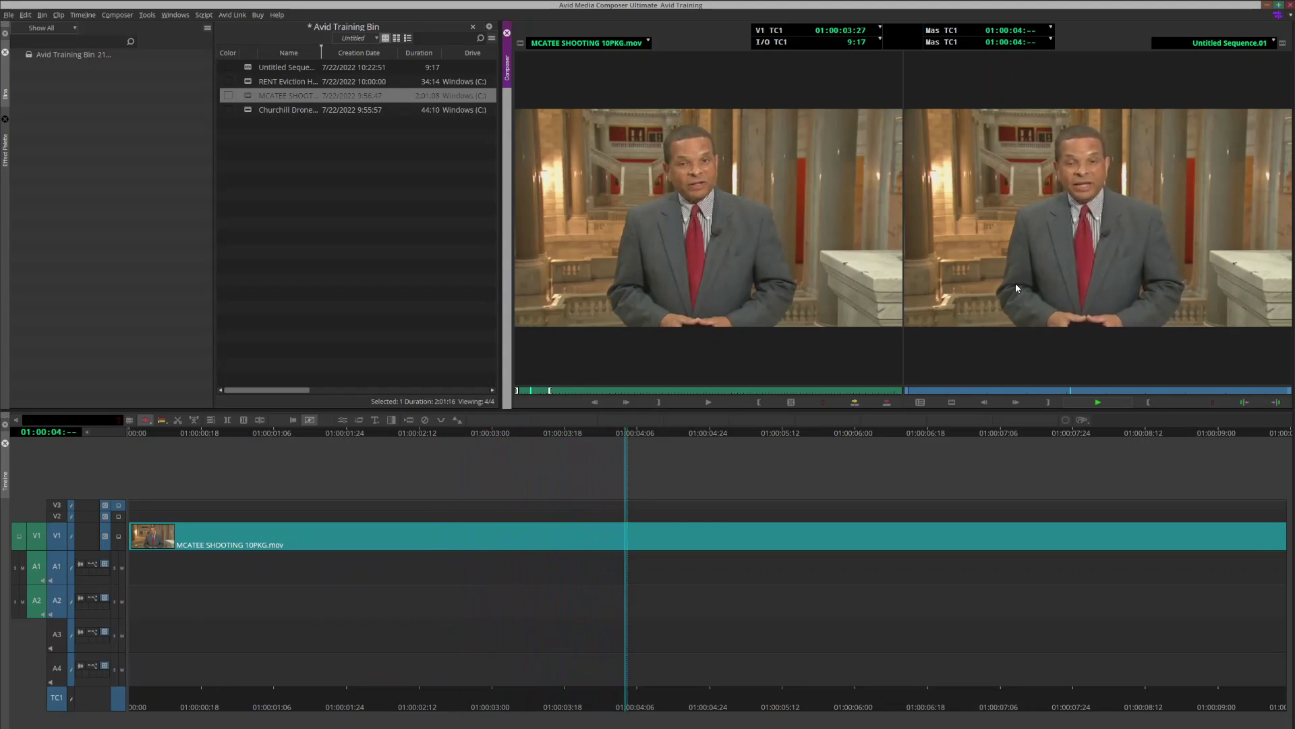
key(space)
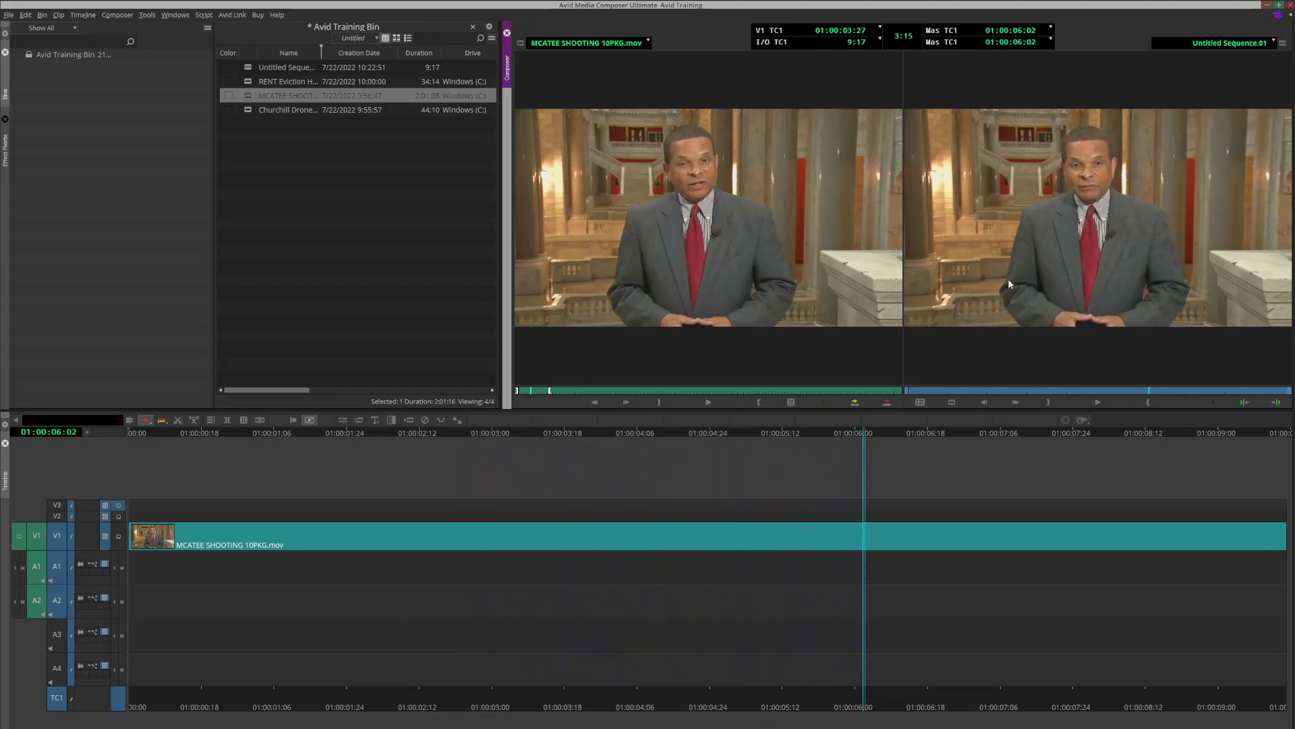
click(5, 150)
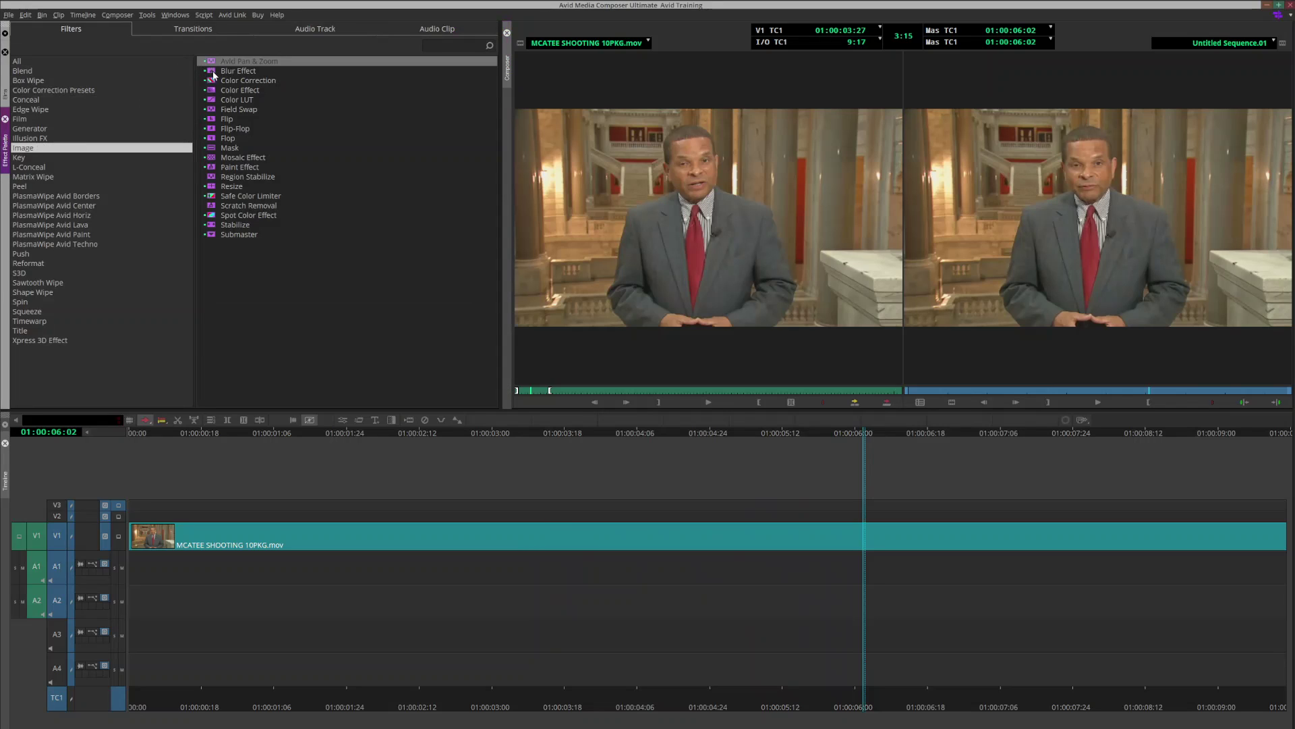
Apply Blur Effect to the MCATEE SHOOTING 10PKG.mov clip on V1 and park at 01:00:03:04
drag(237, 71, 493, 534)
drag(514, 431, 154, 431)
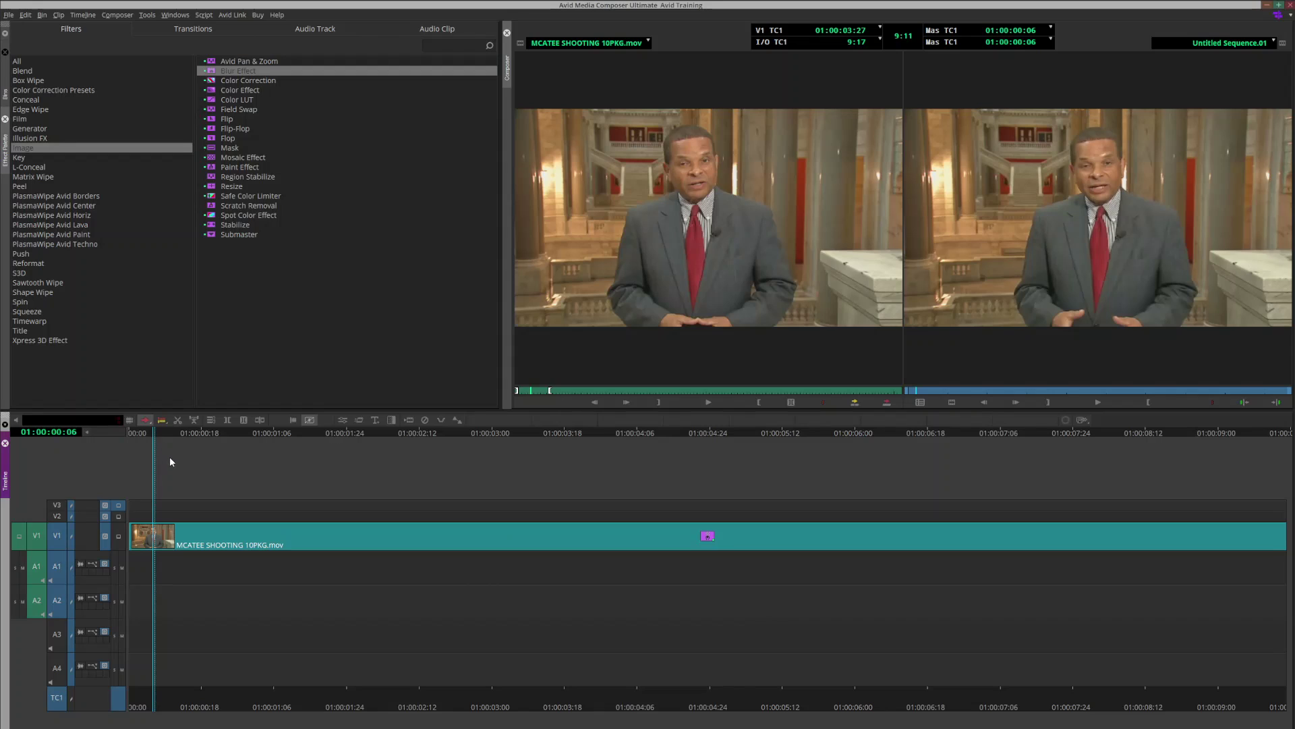
click(9, 149)
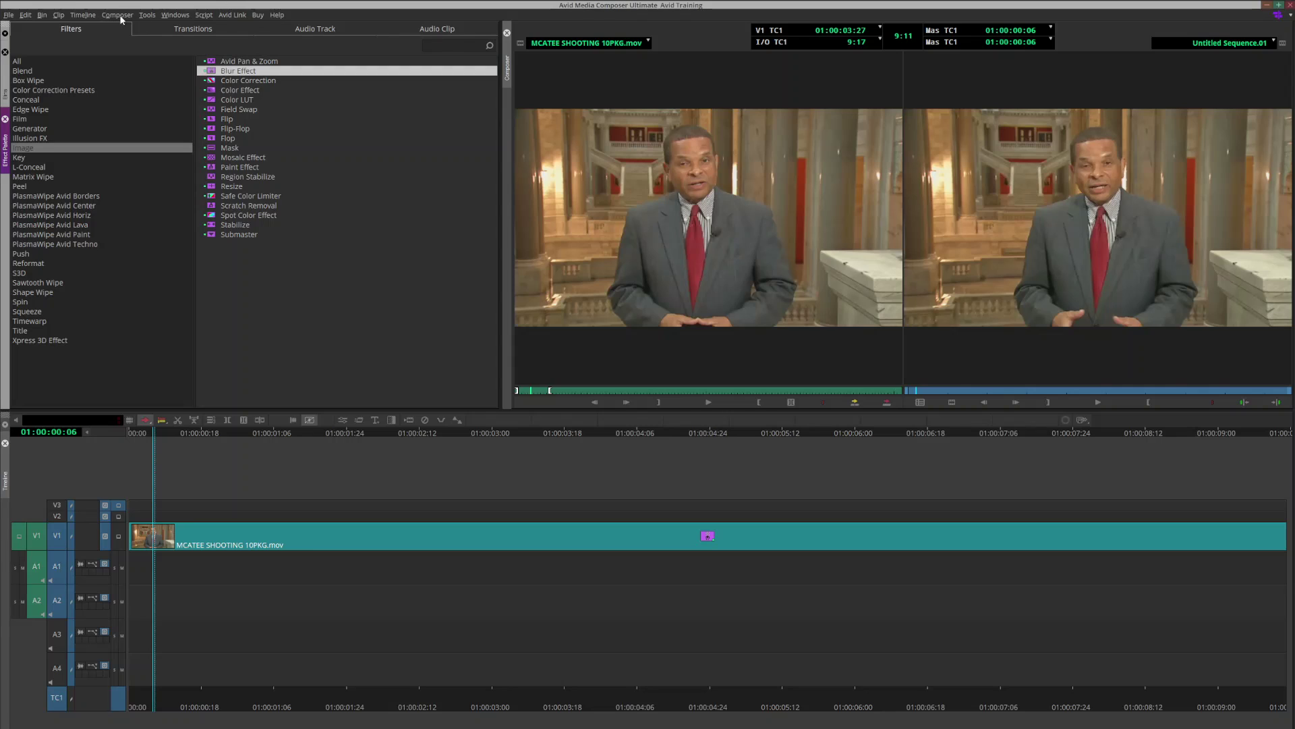
click(145, 16)
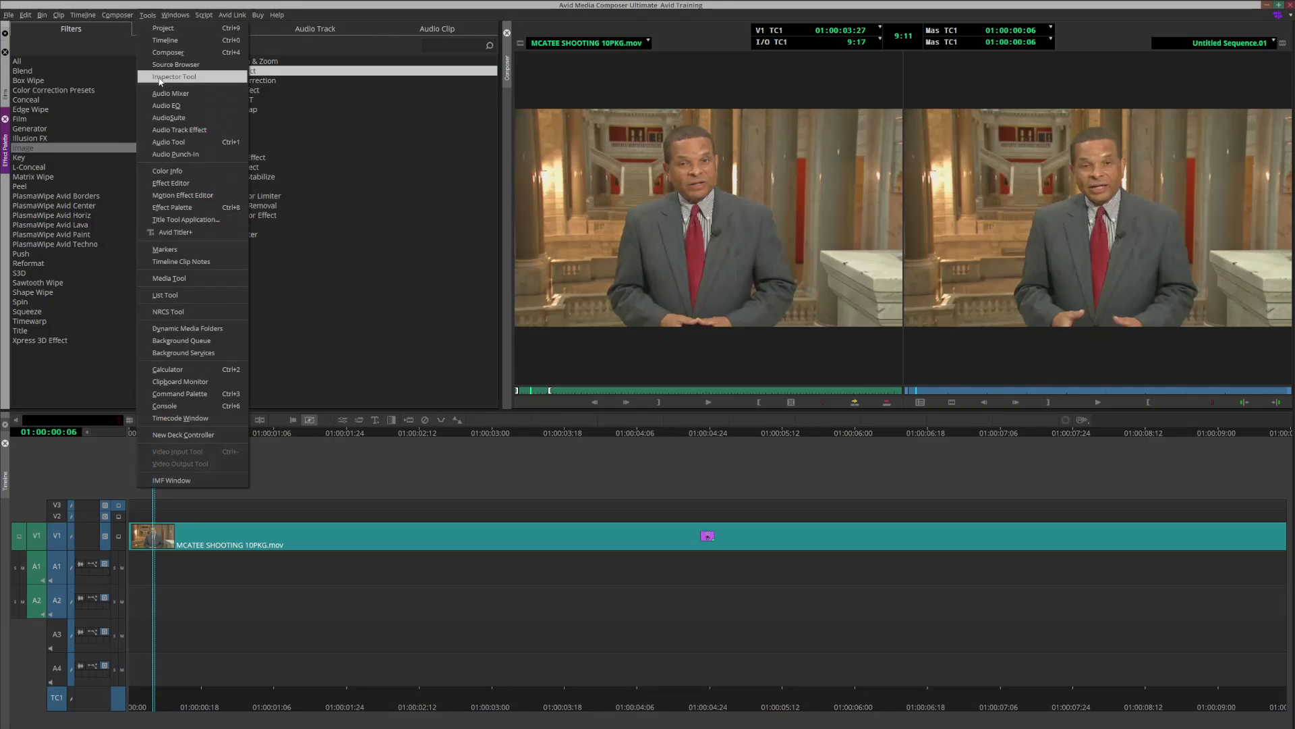
click(354, 216)
click(22, 149)
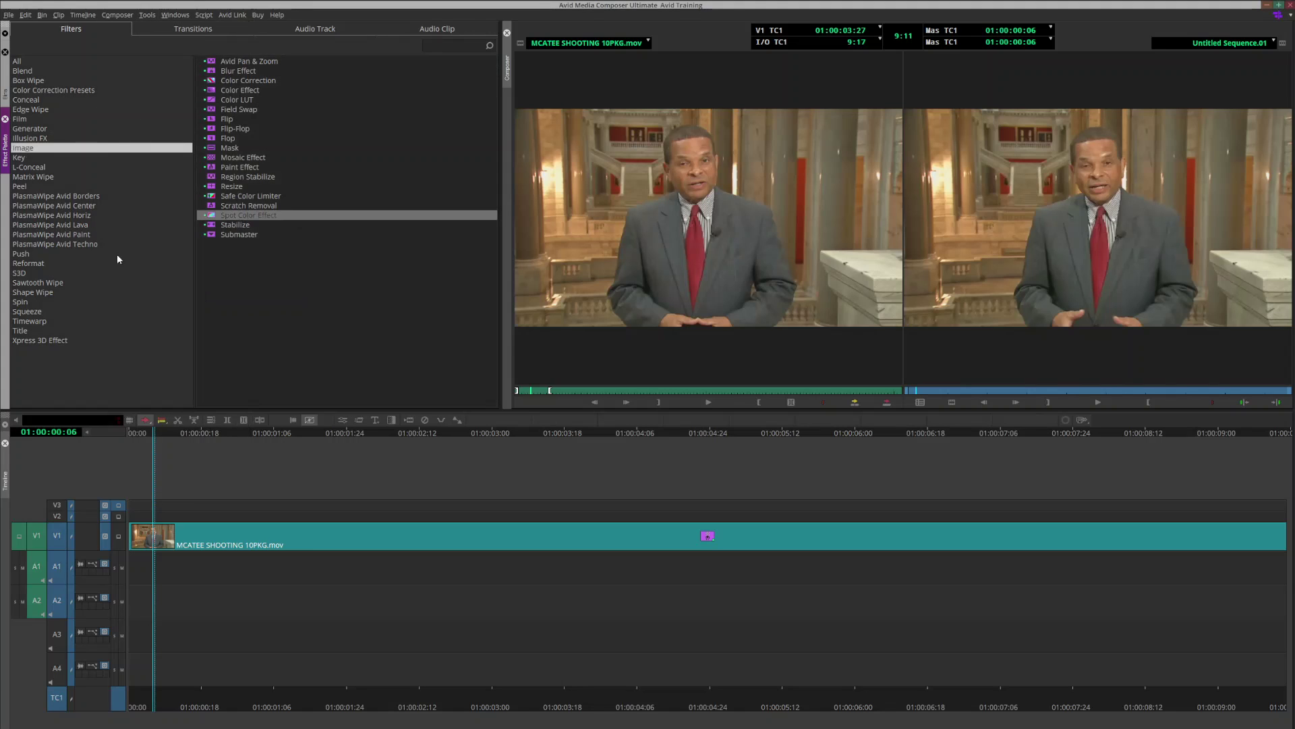
drag(213, 431, 511, 423)
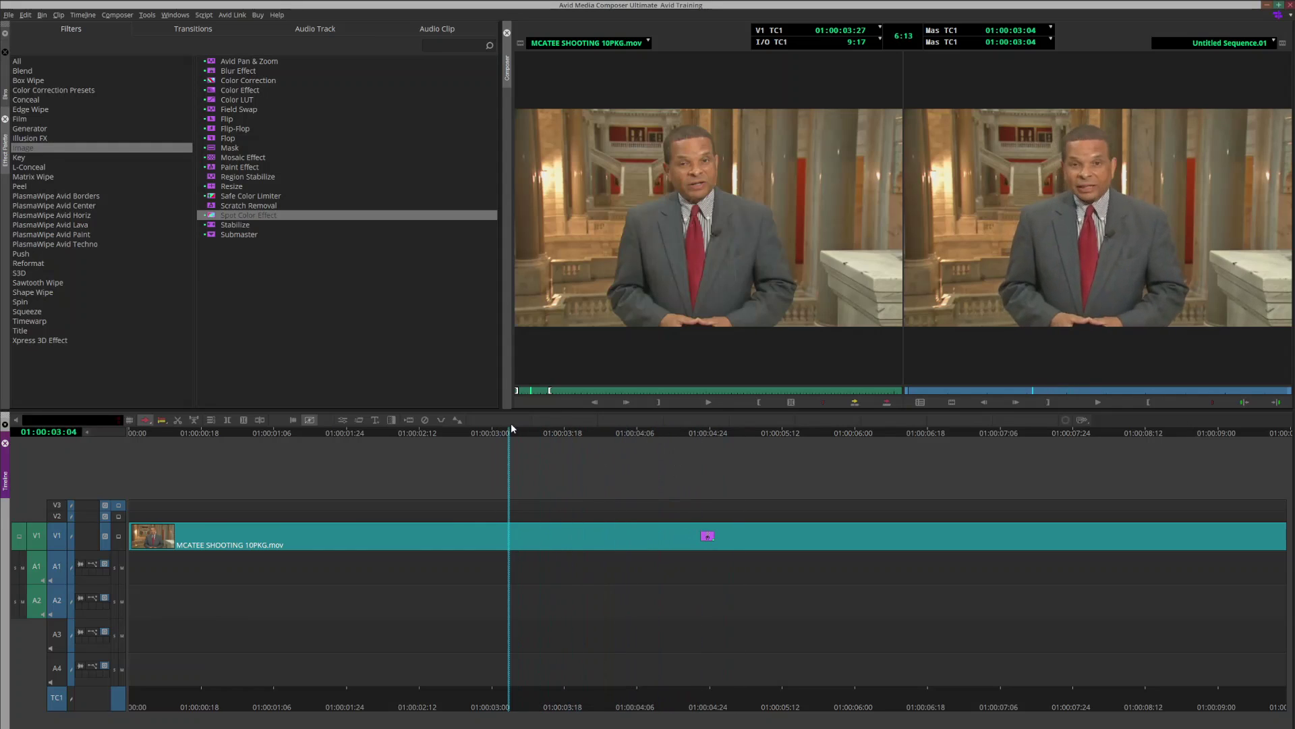
In Effect Mode, draw an oval blur over the anchor's face in the record monitor
click(343, 421)
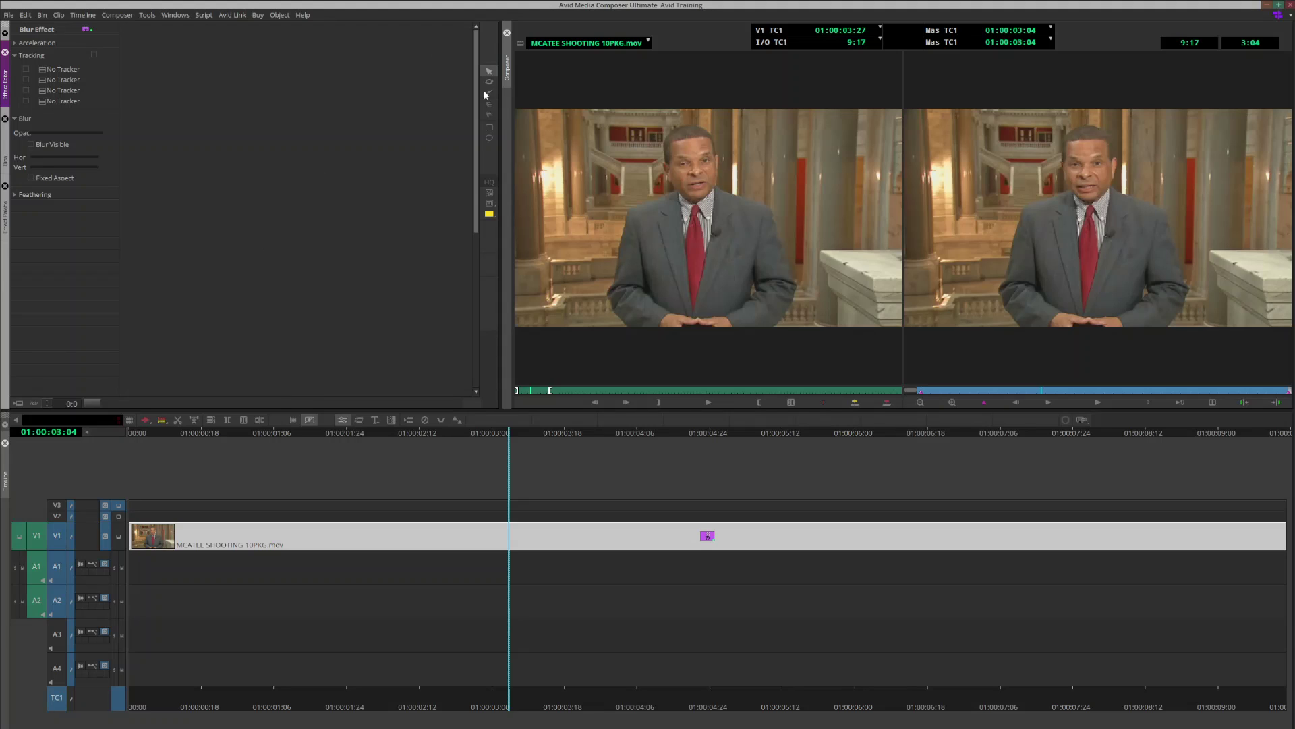
click(491, 139)
drag(1060, 127, 1118, 205)
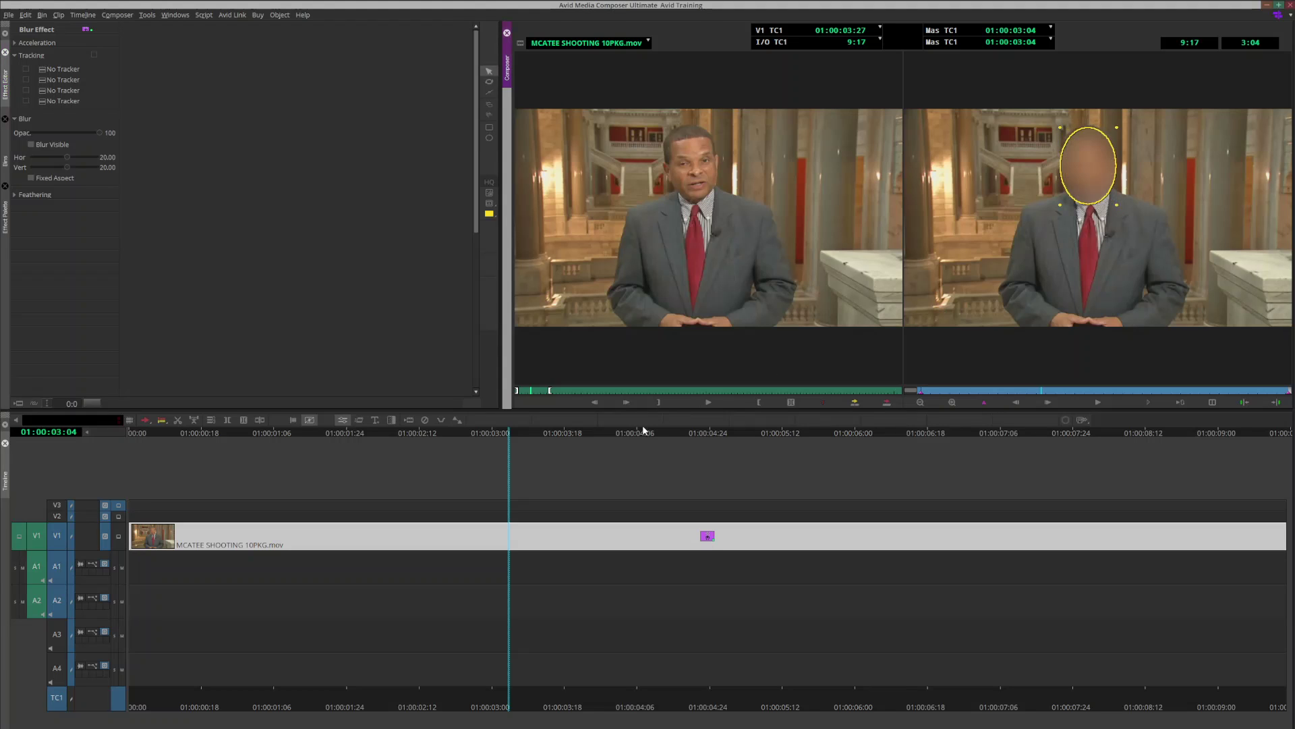
Play the sequence from the start to review the blur, stopping at 1:21
drag(514, 439, 78, 435)
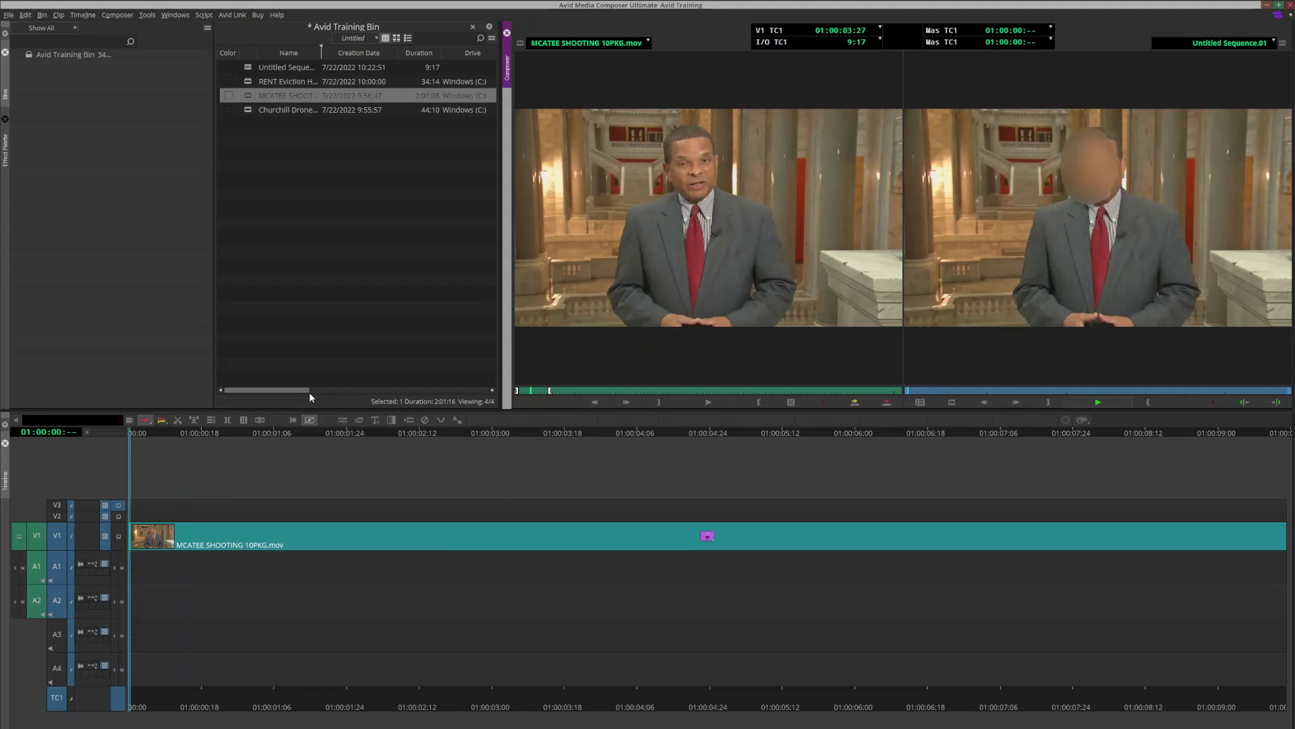
key(space)
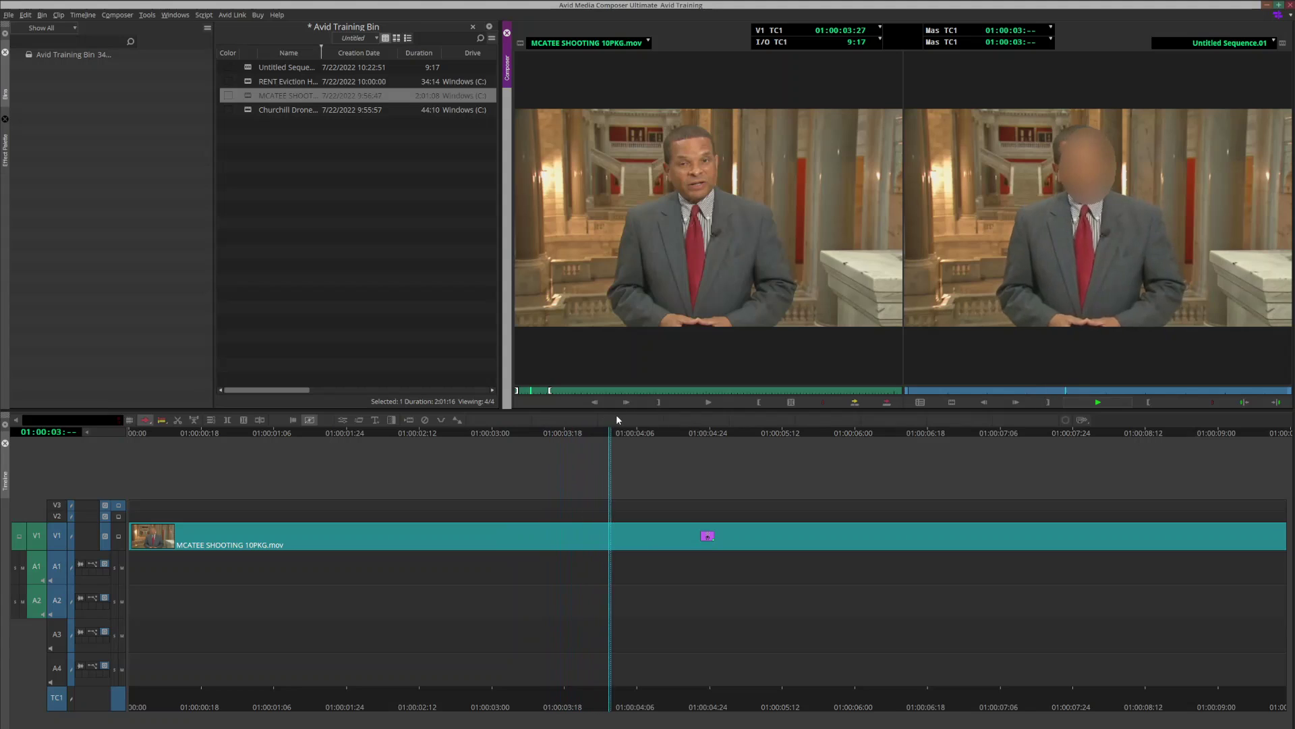
click(977, 390)
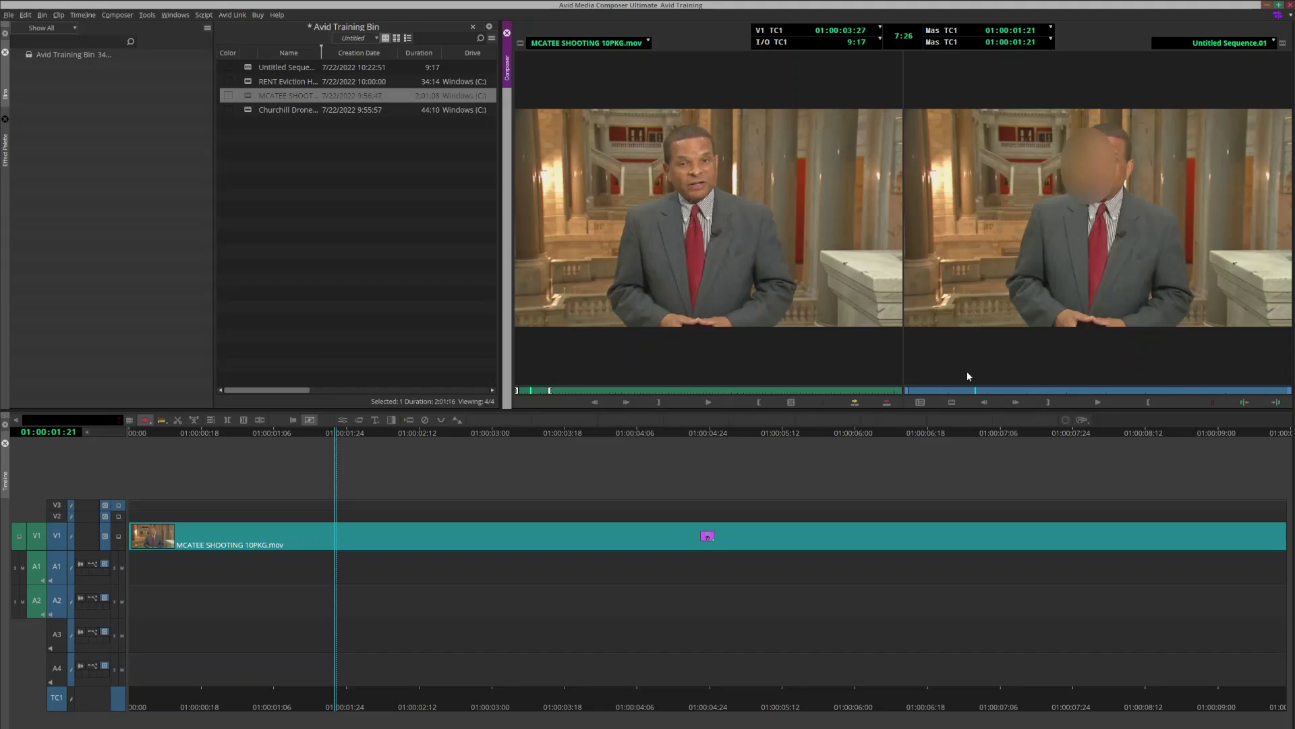
Drag the blur oval back onto the face at 3:20 and again at 8:14
click(343, 420)
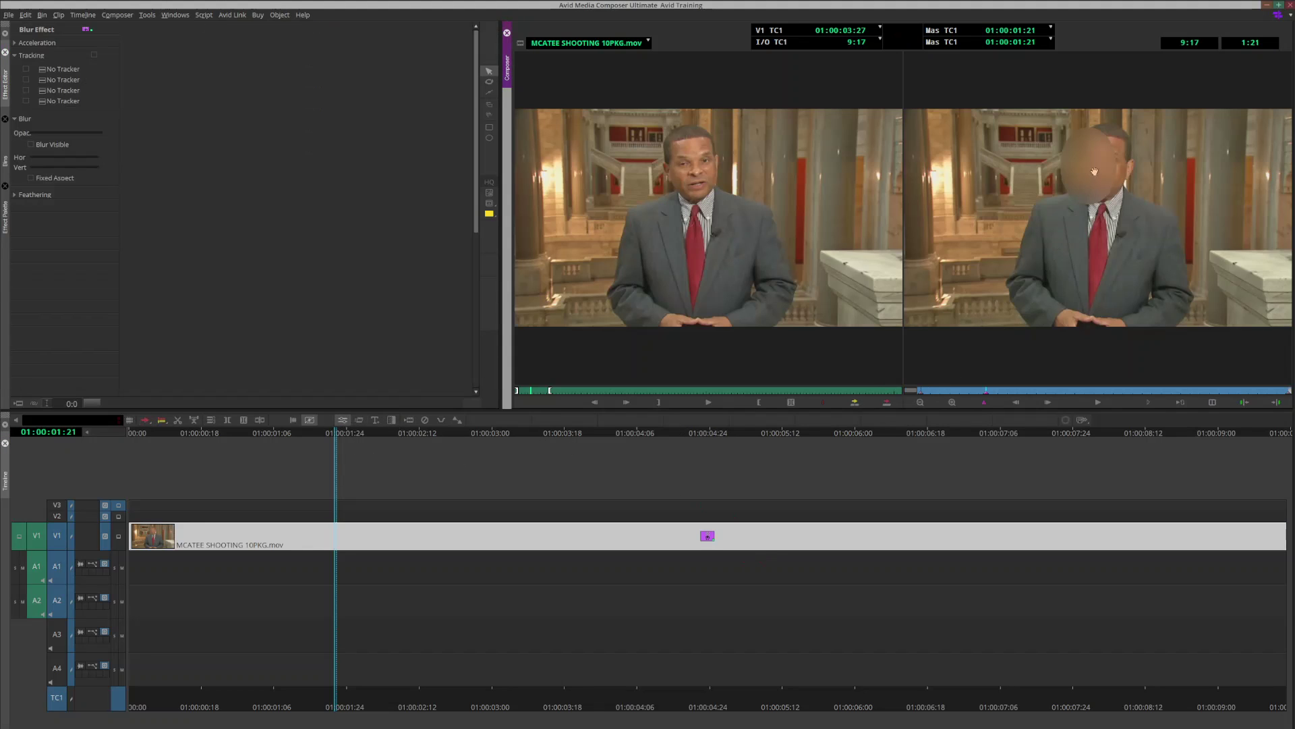
drag(1095, 172, 1109, 172)
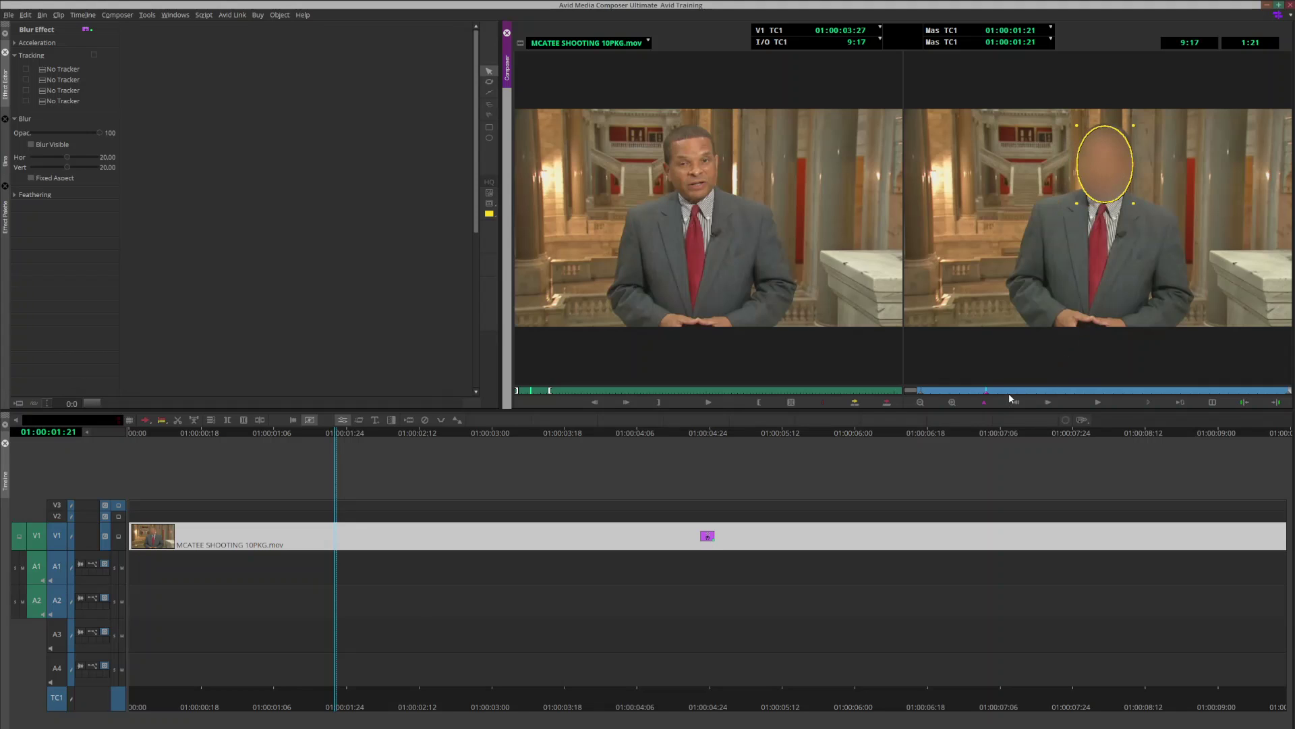
key(space)
key(space)
drag(1090, 174, 1074, 174)
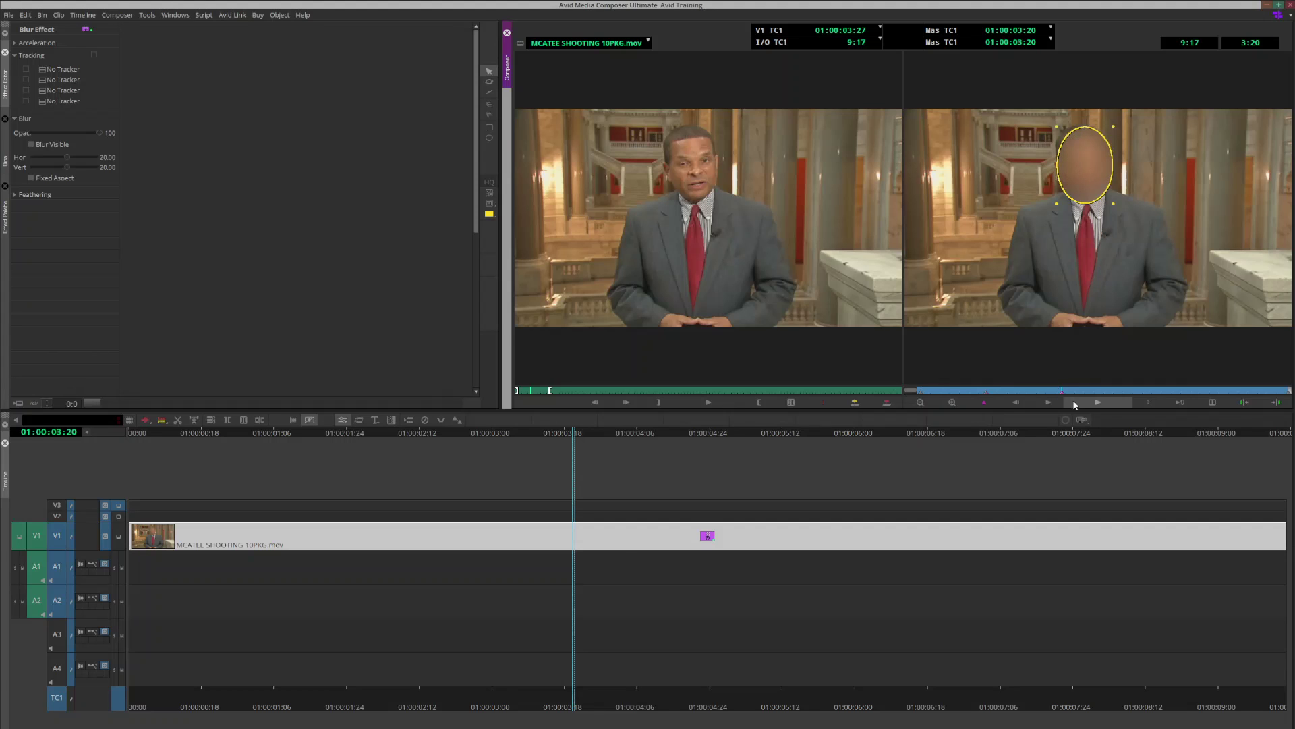
drag(1072, 391, 1229, 398)
key(space)
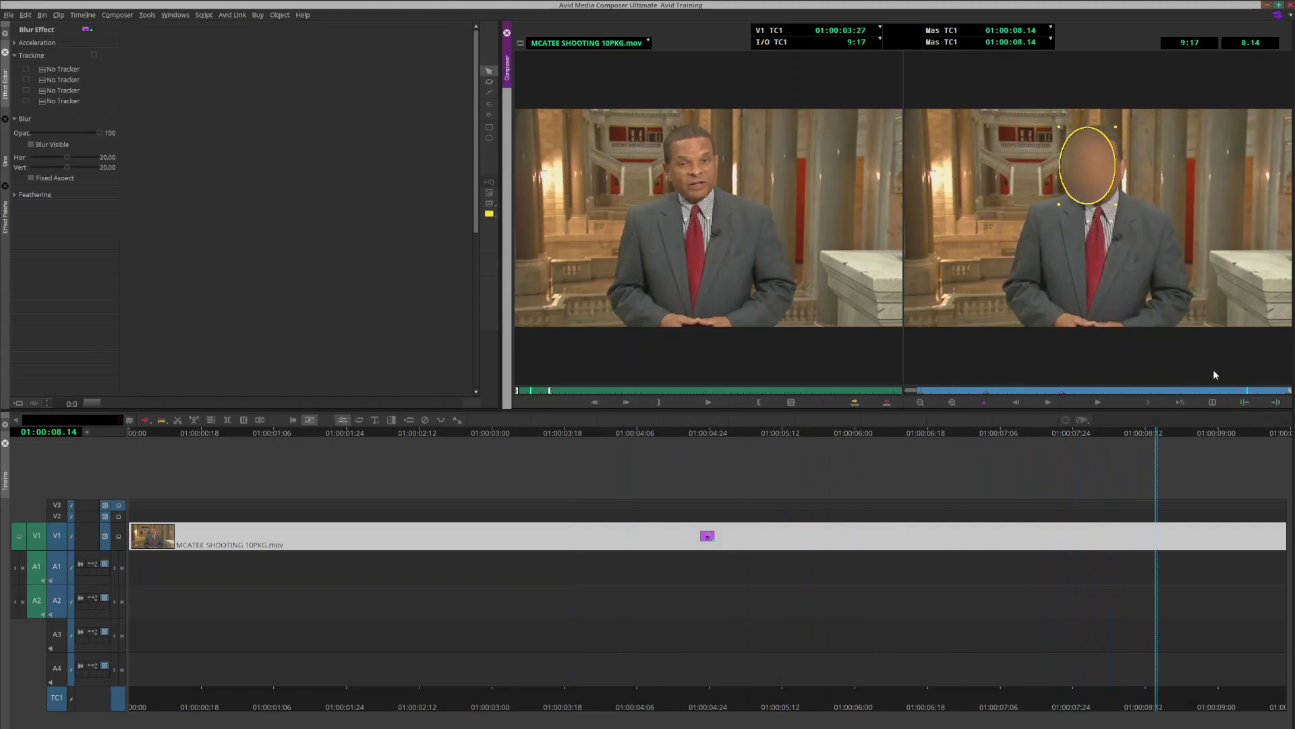
mouse_move(1077, 172)
mouse_down()
mouse_move(1099, 175)
mouse_move(1084, 170)
mouse_up()
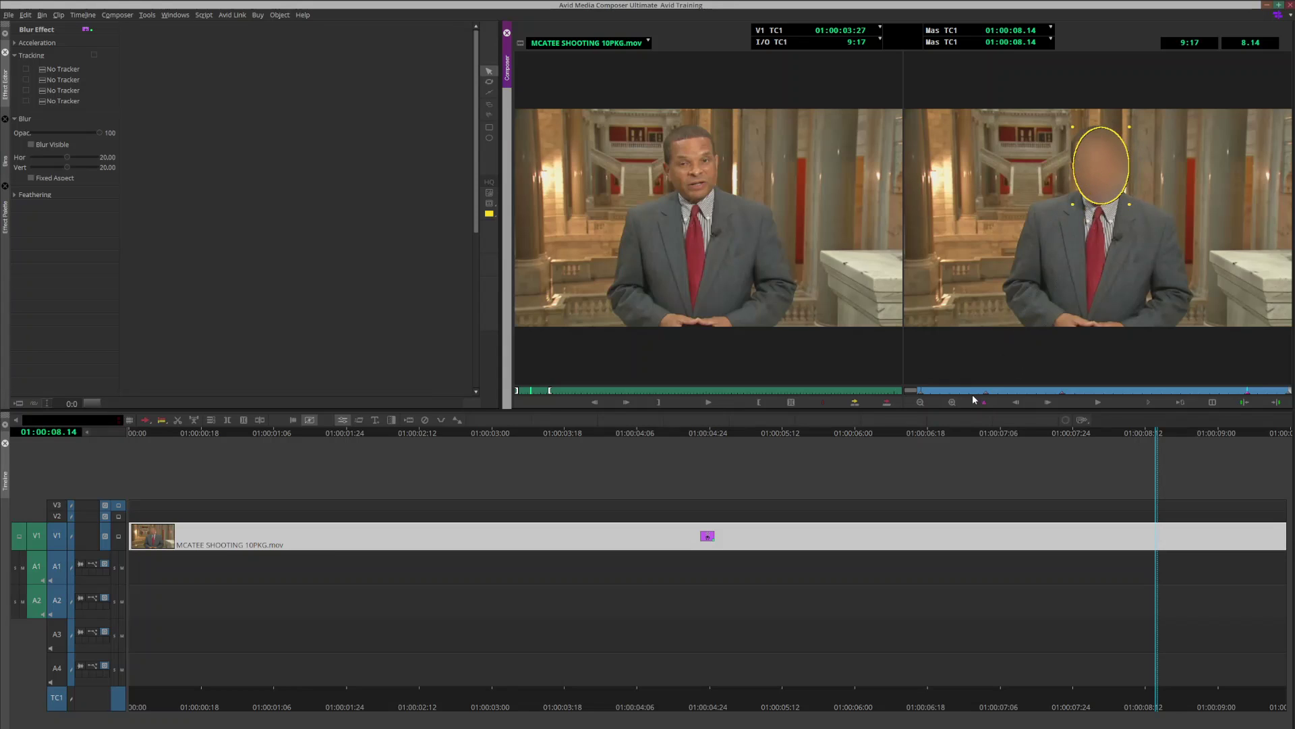
Replay the sequence from the start, then delete the Blur Effect from the clip
key(Home)
key(space)
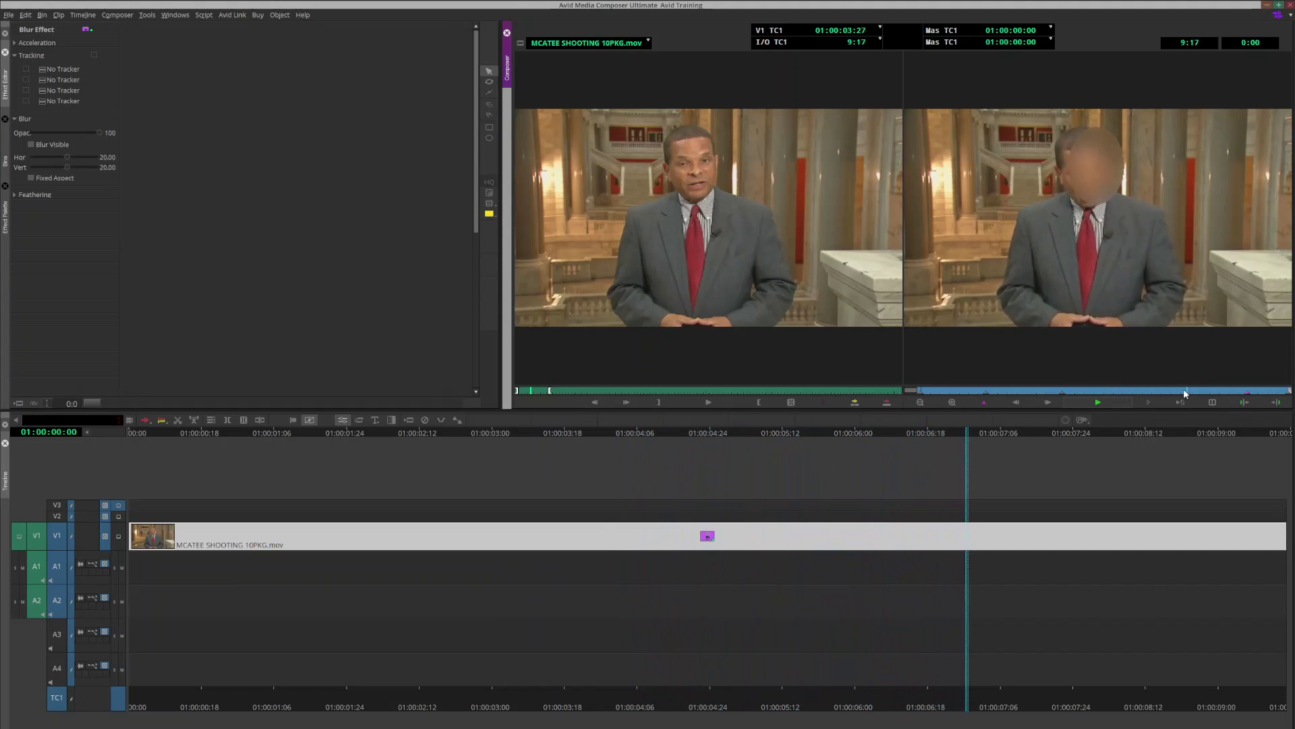
key(space)
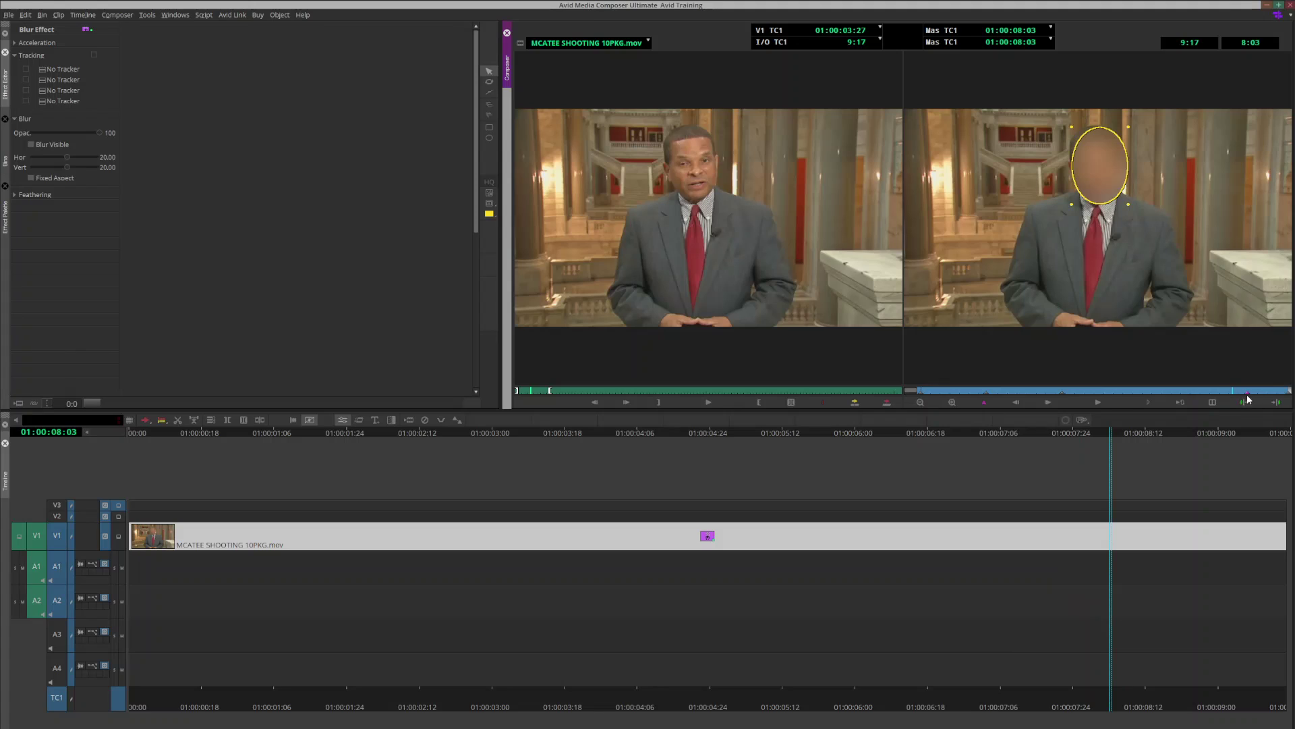
click(423, 419)
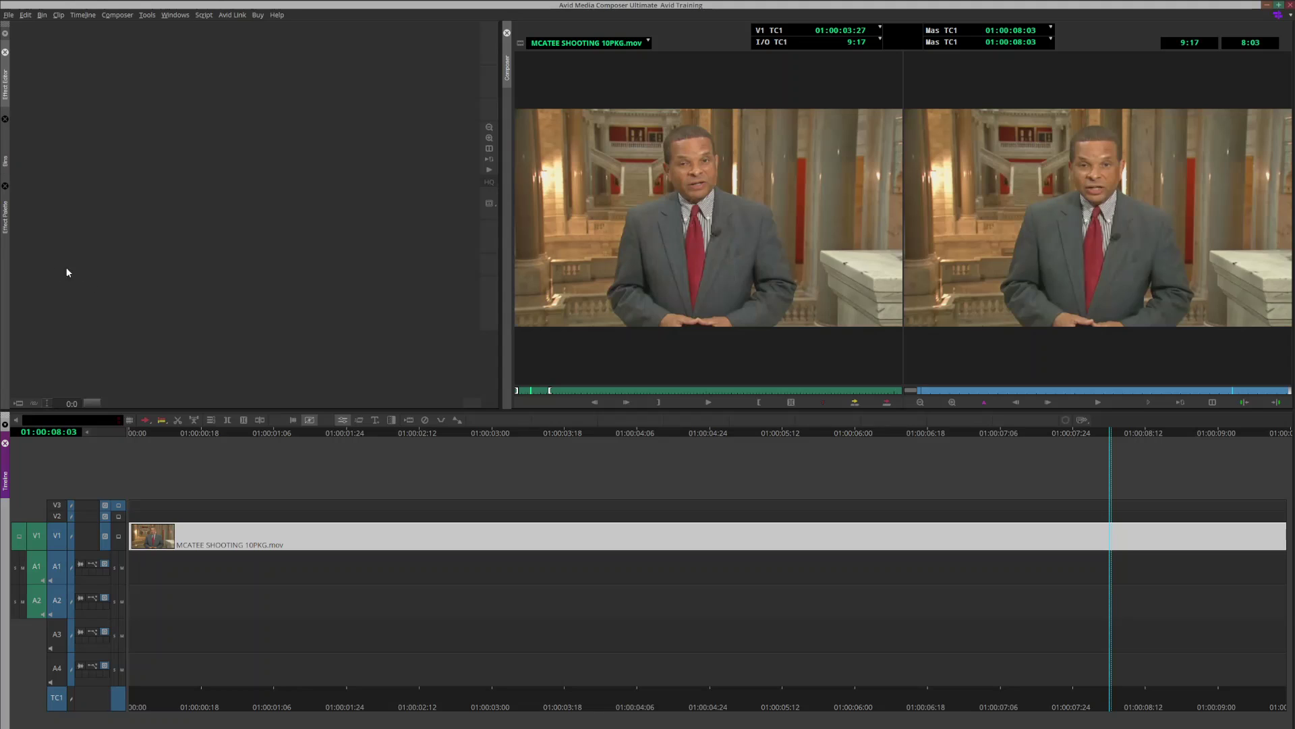
Reapply Blur Effect to the V1 clip and move about 2 seconds into the sequence
click(5, 216)
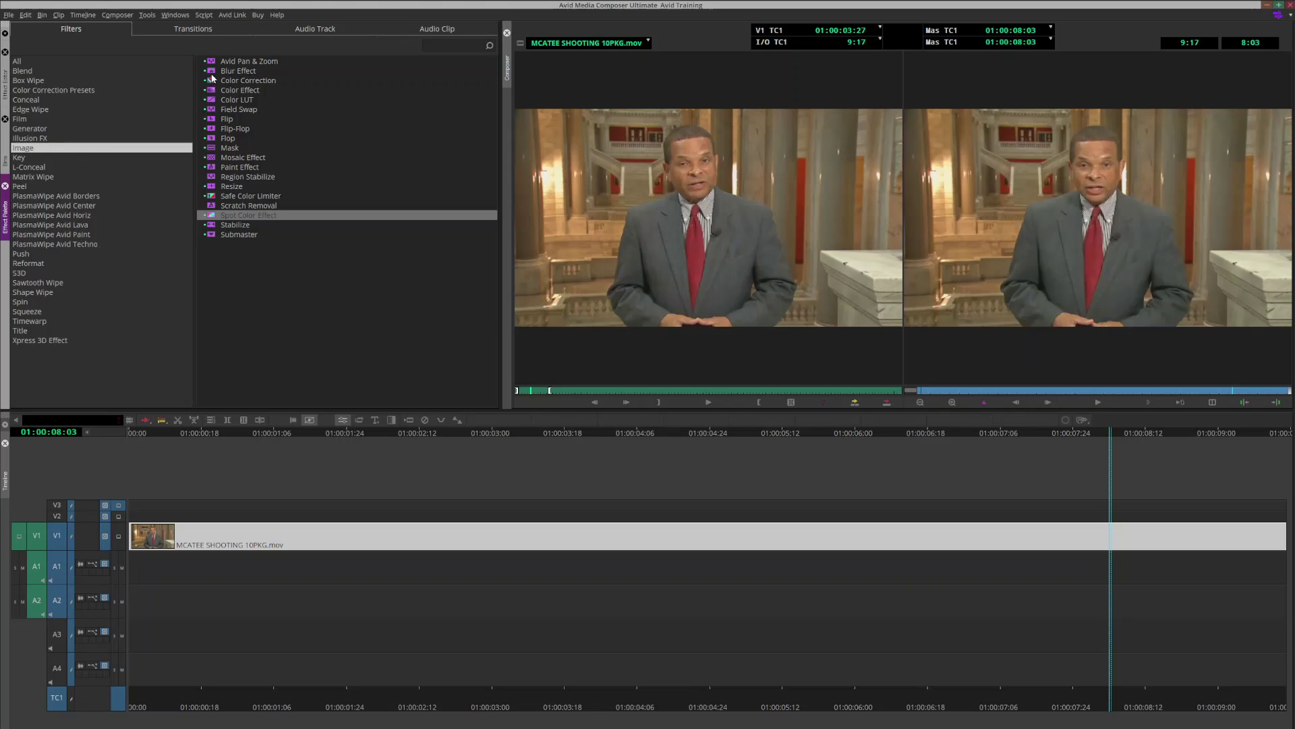
drag(212, 73, 533, 535)
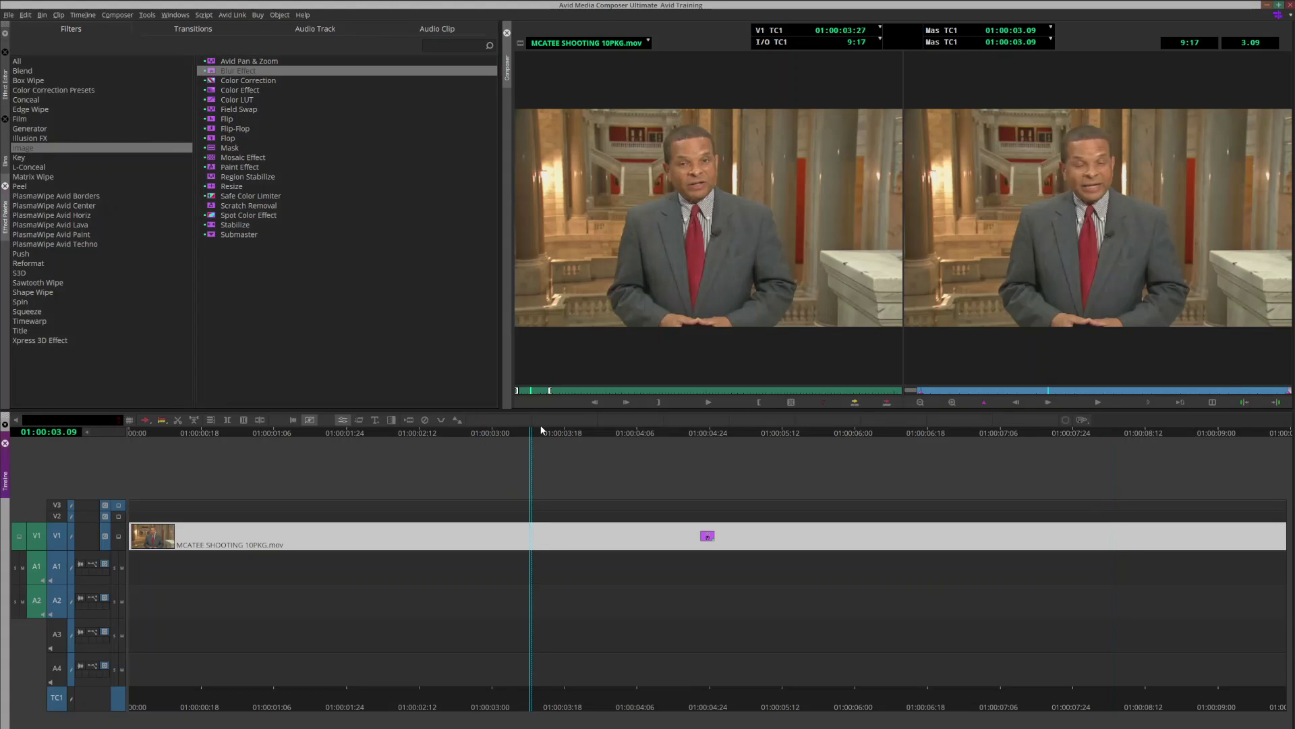
click(396, 432)
Draw an oval over the face, widen it with a handle, and expand Tracking
click(342, 419)
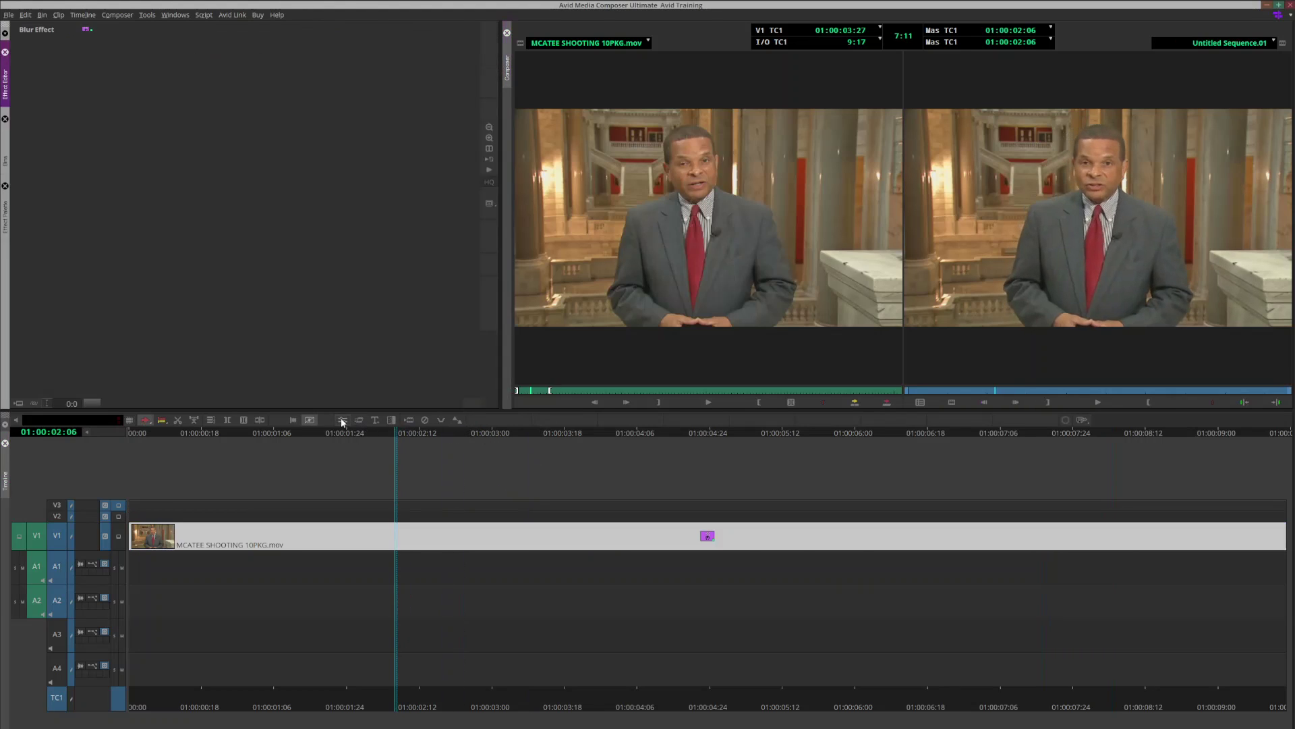
click(489, 138)
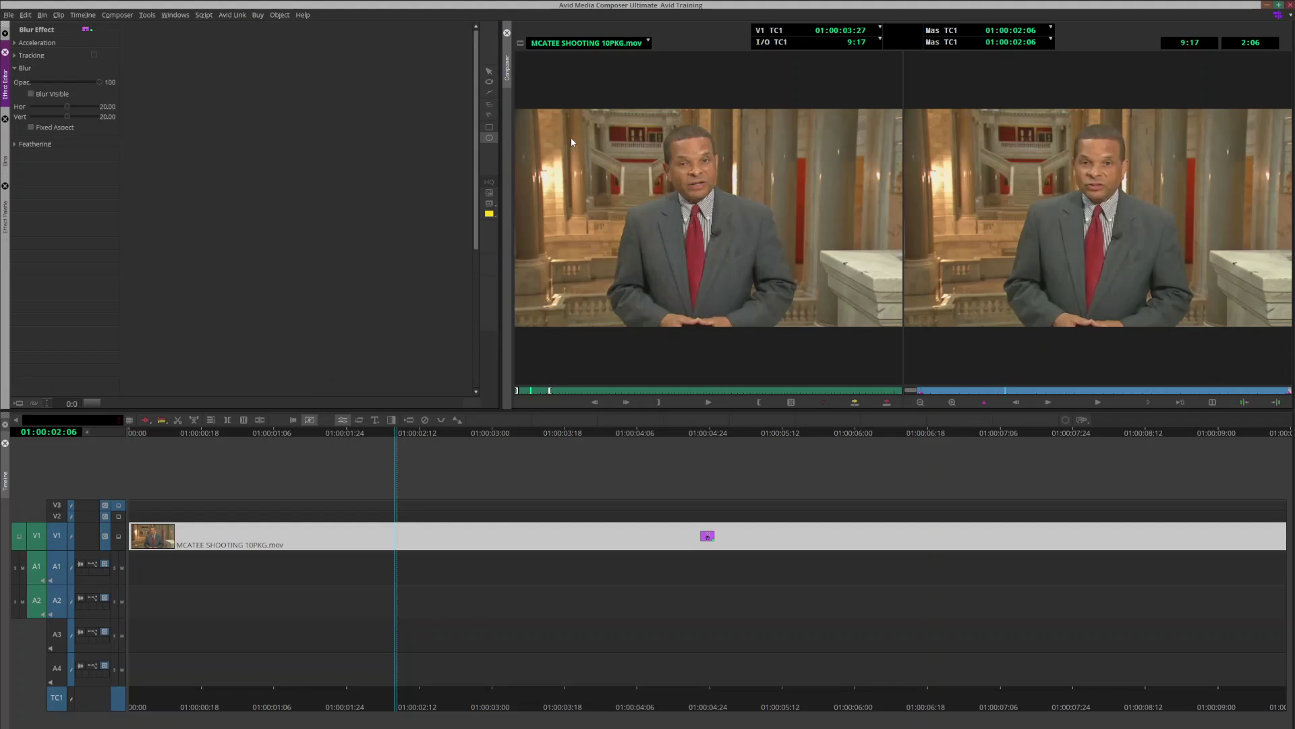
drag(1078, 126, 1124, 196)
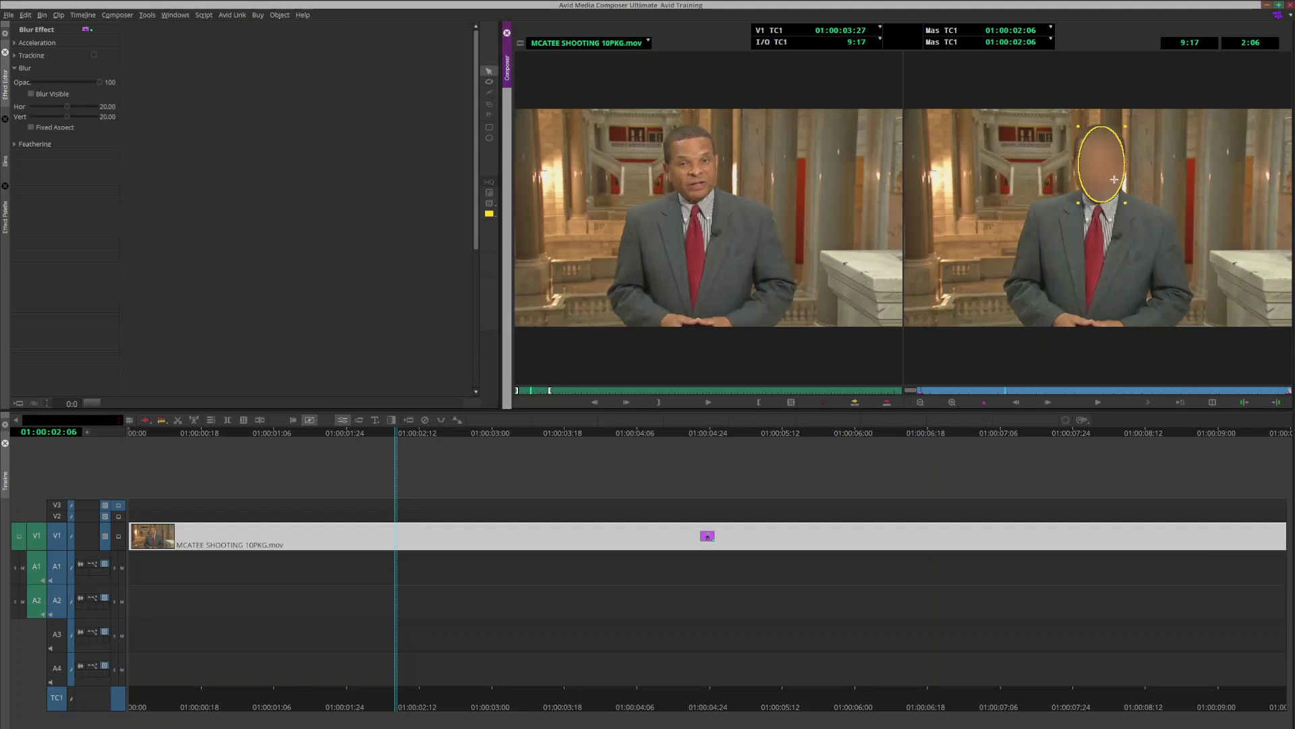
drag(1078, 126, 1127, 126)
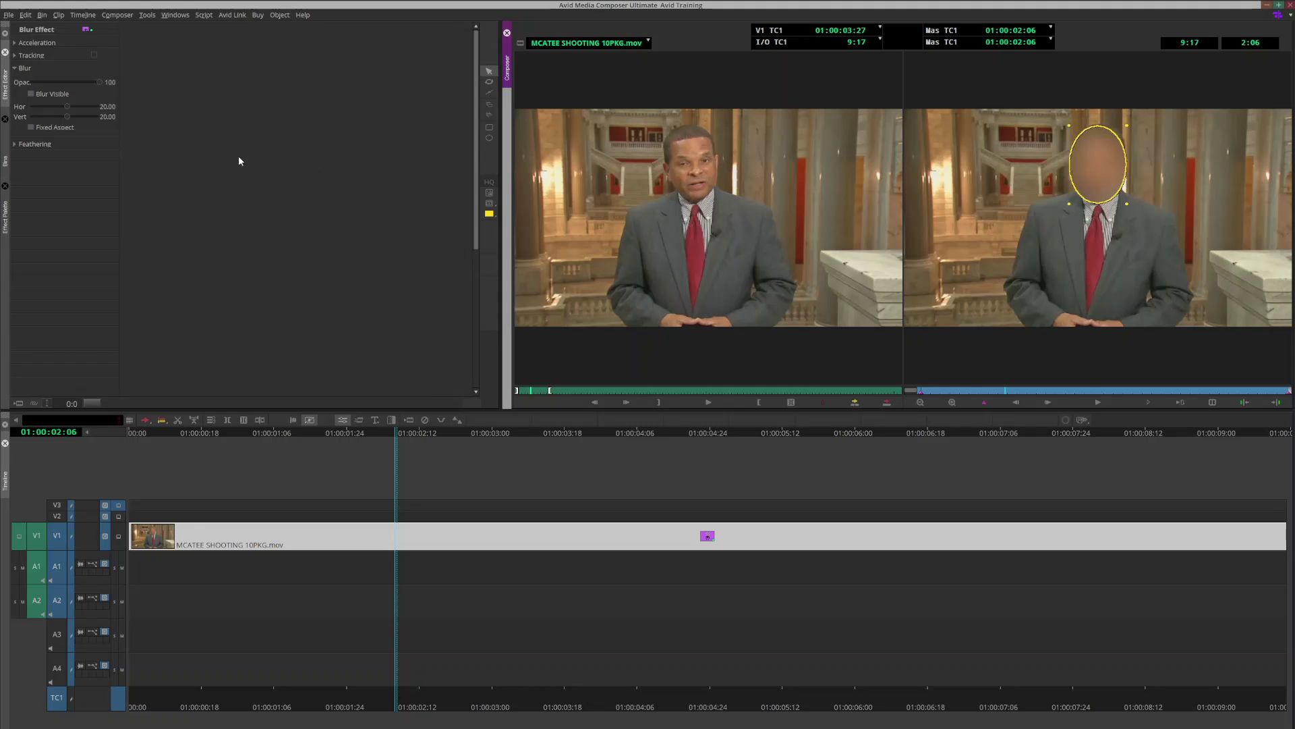
click(15, 55)
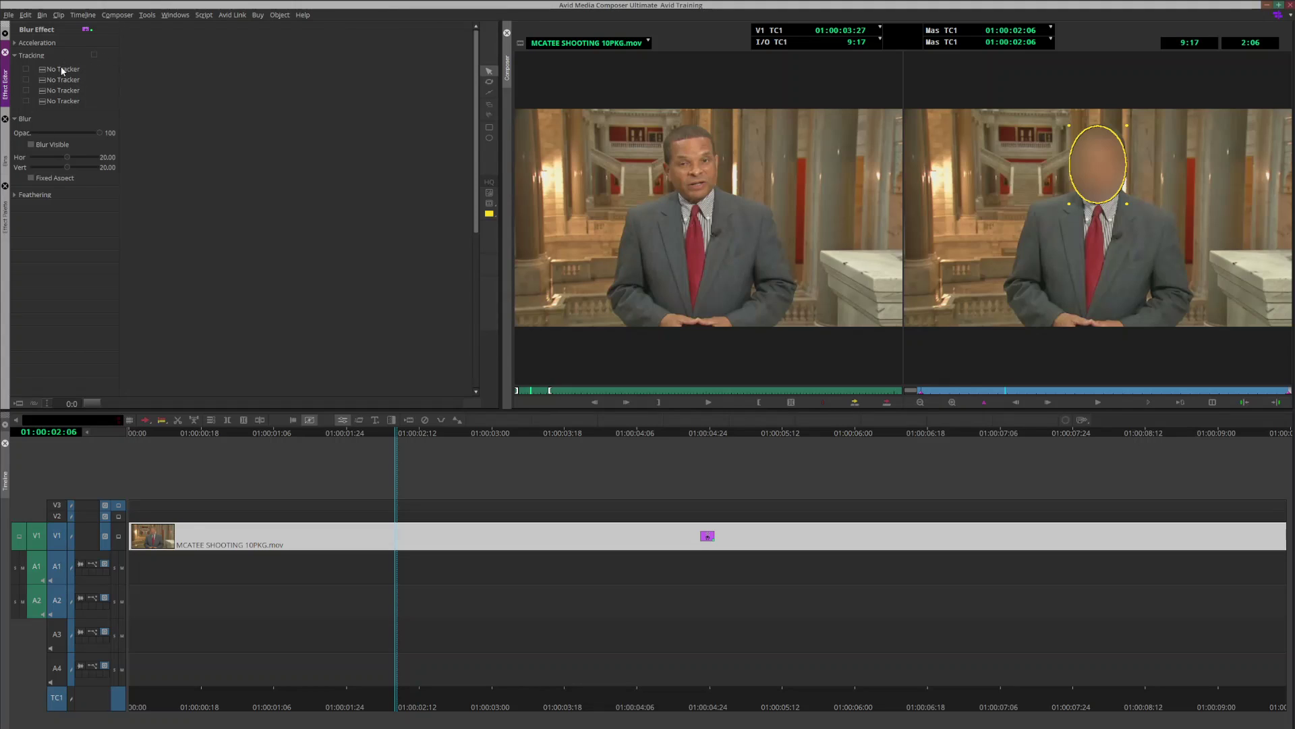
Enable the first tracker checkbox so the Tracking window opens with Point A
click(27, 68)
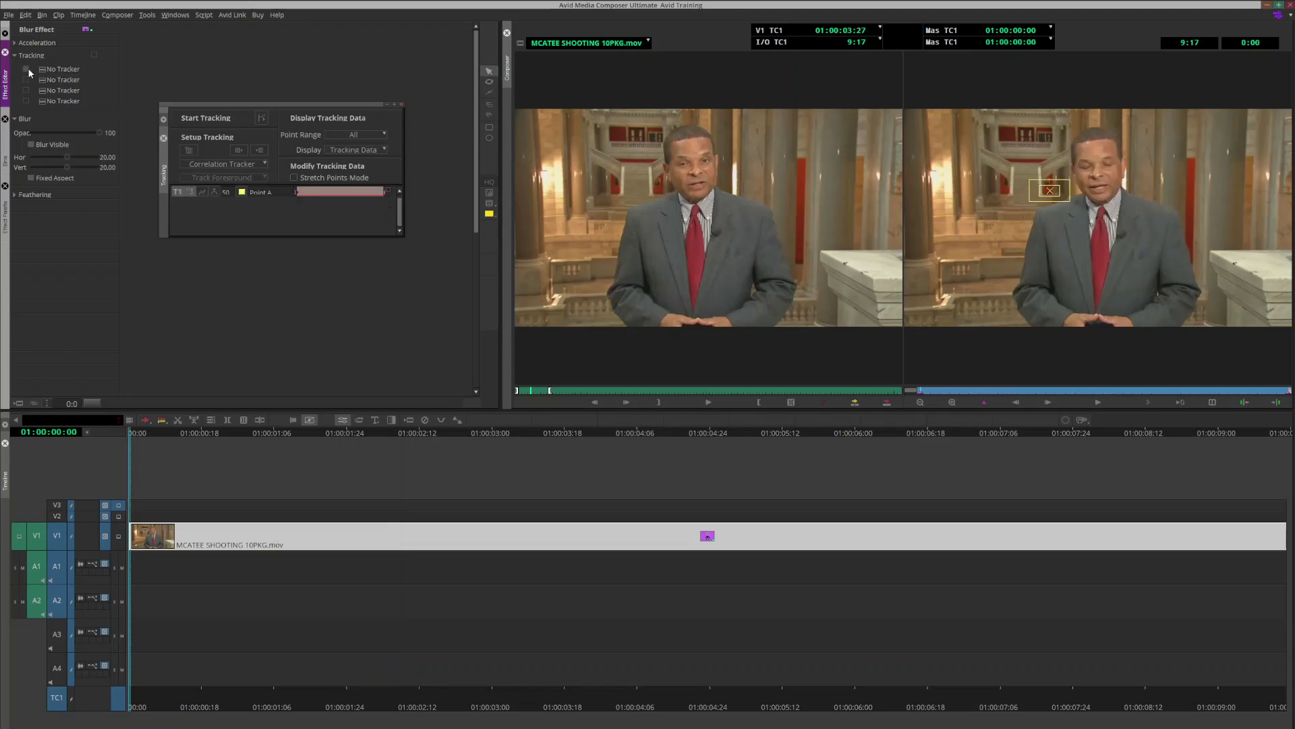
click(26, 69)
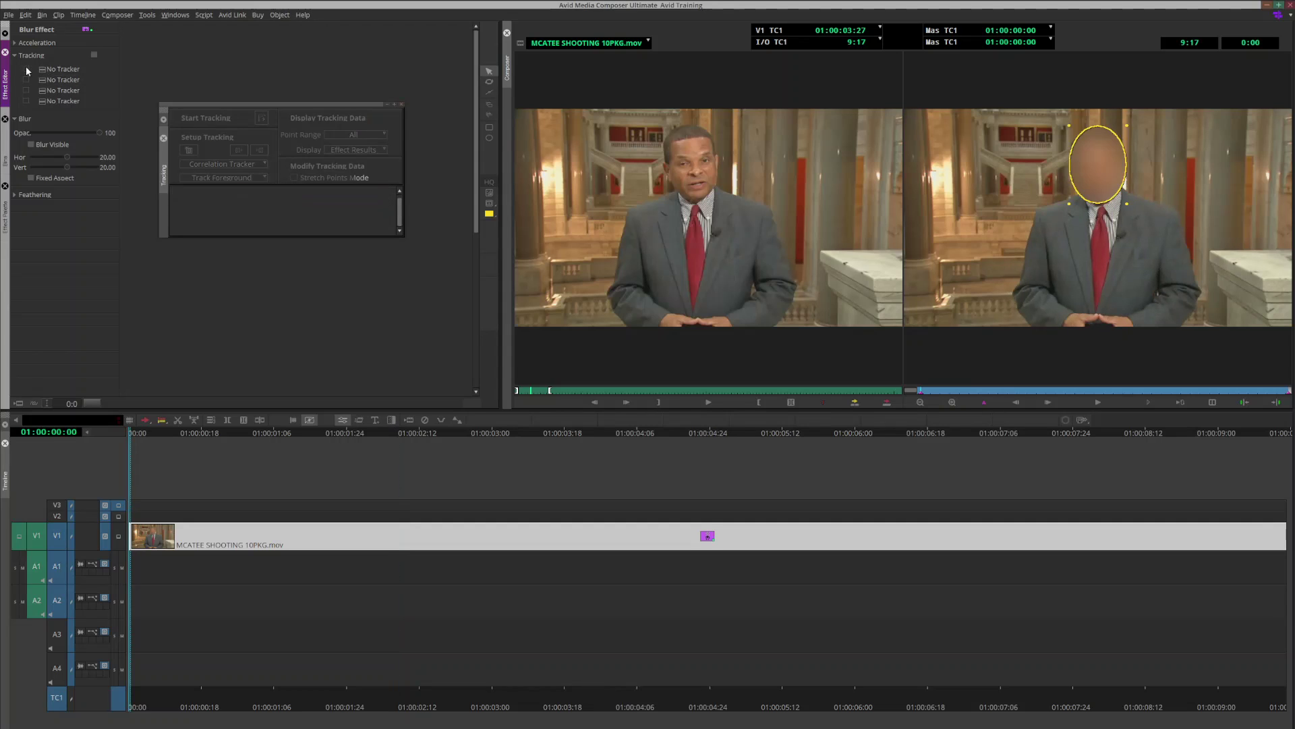
click(27, 69)
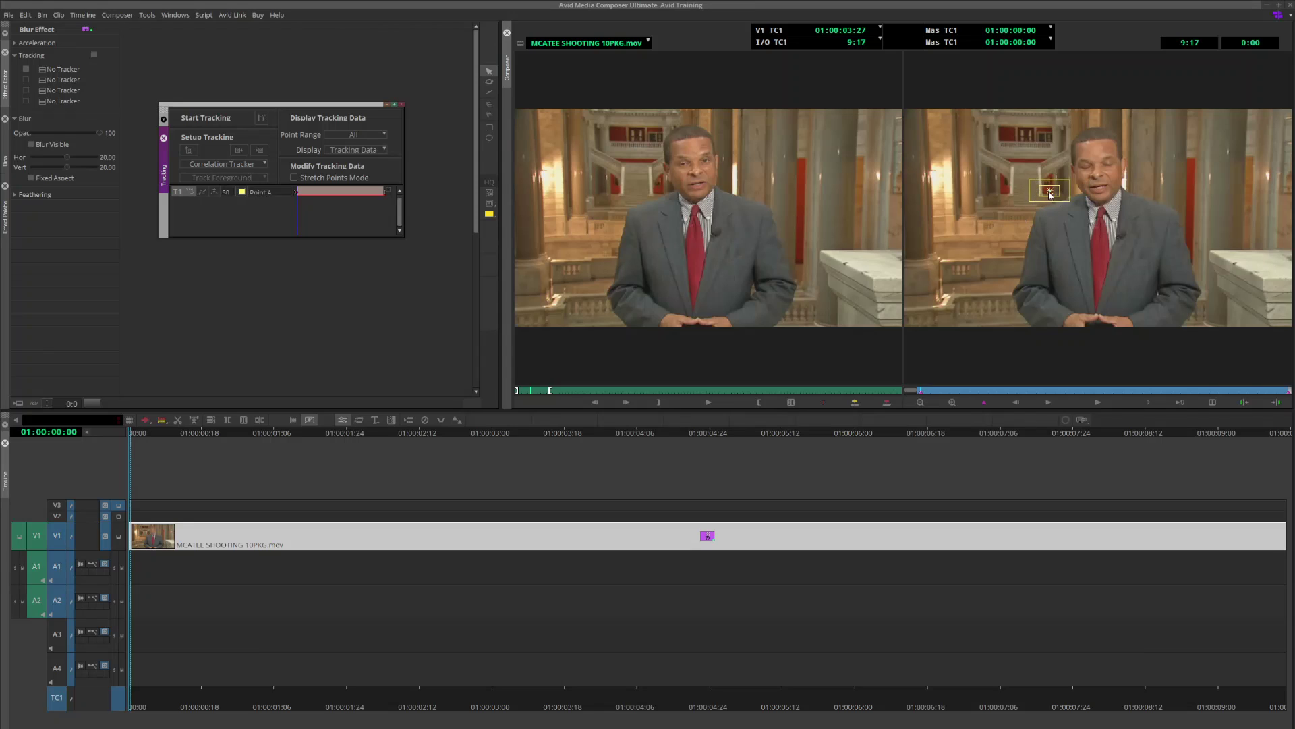
Zoom the record monitor to 2X on the face and move Point A's tracker to the eye
click(955, 404)
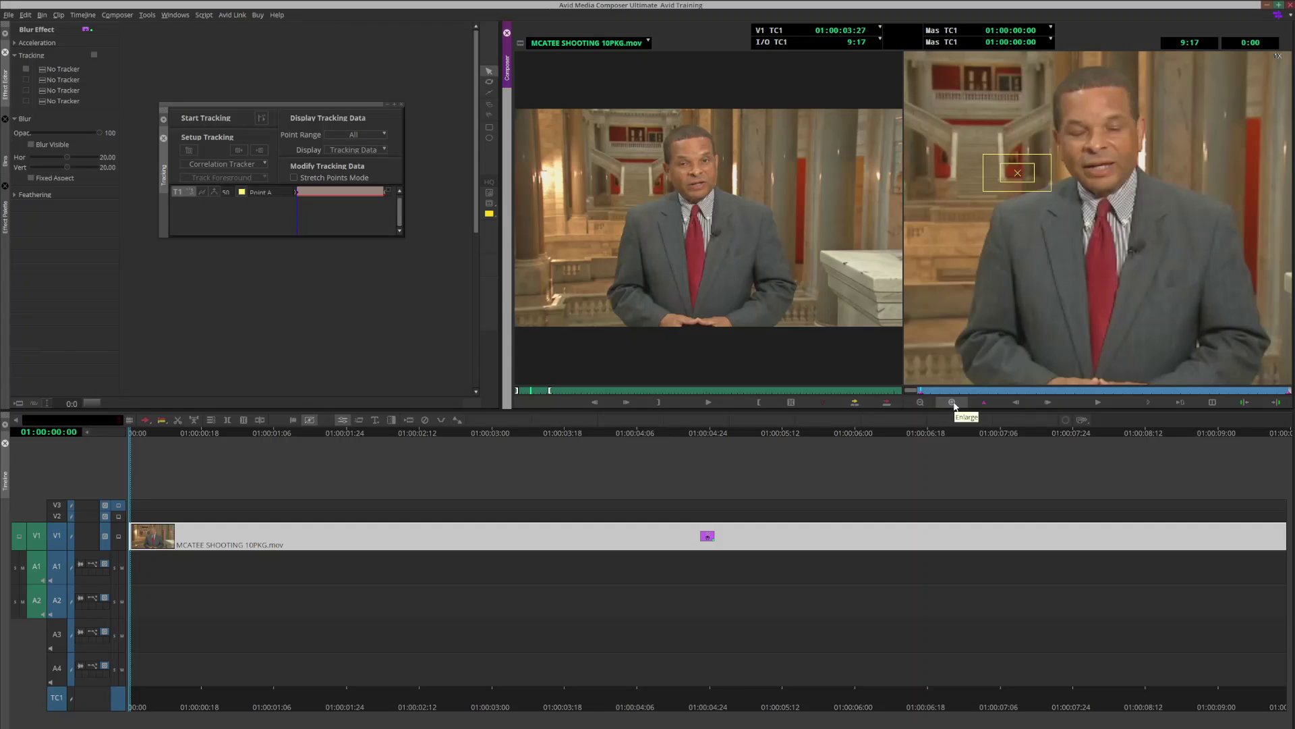
click(954, 403)
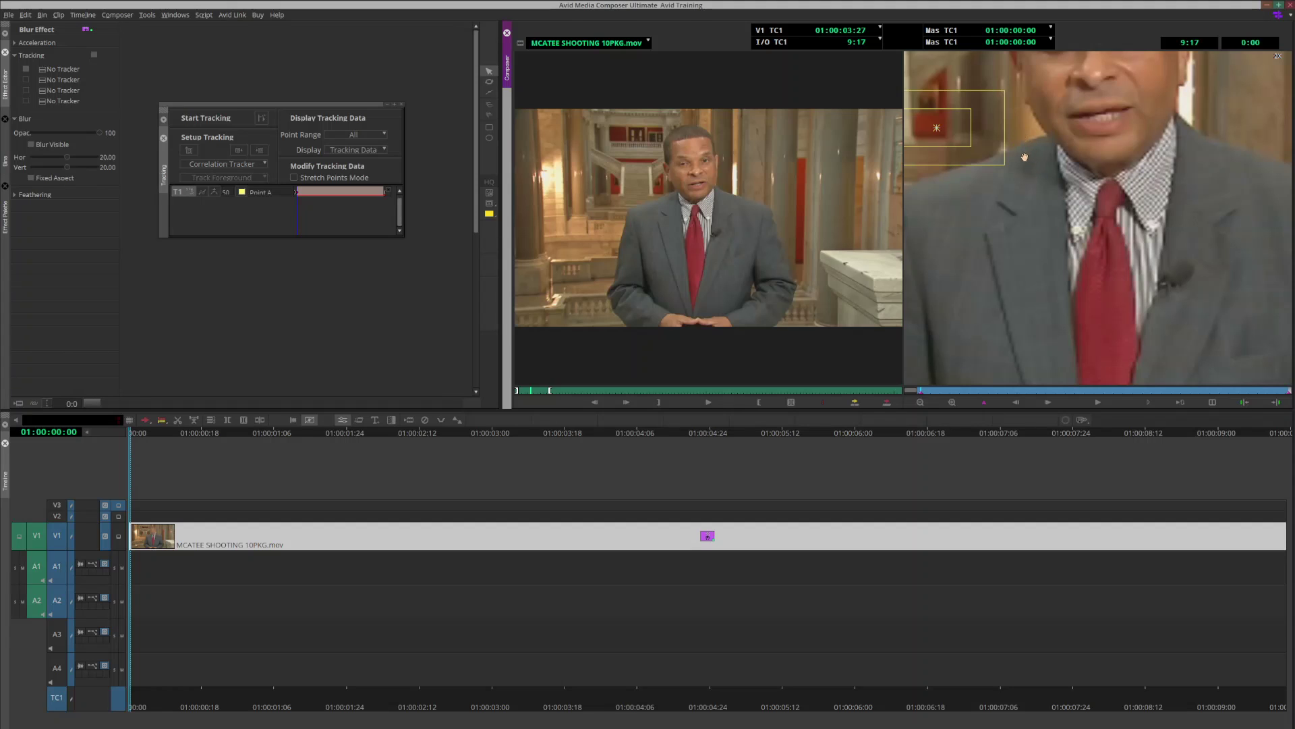
drag(1036, 141, 1100, 271)
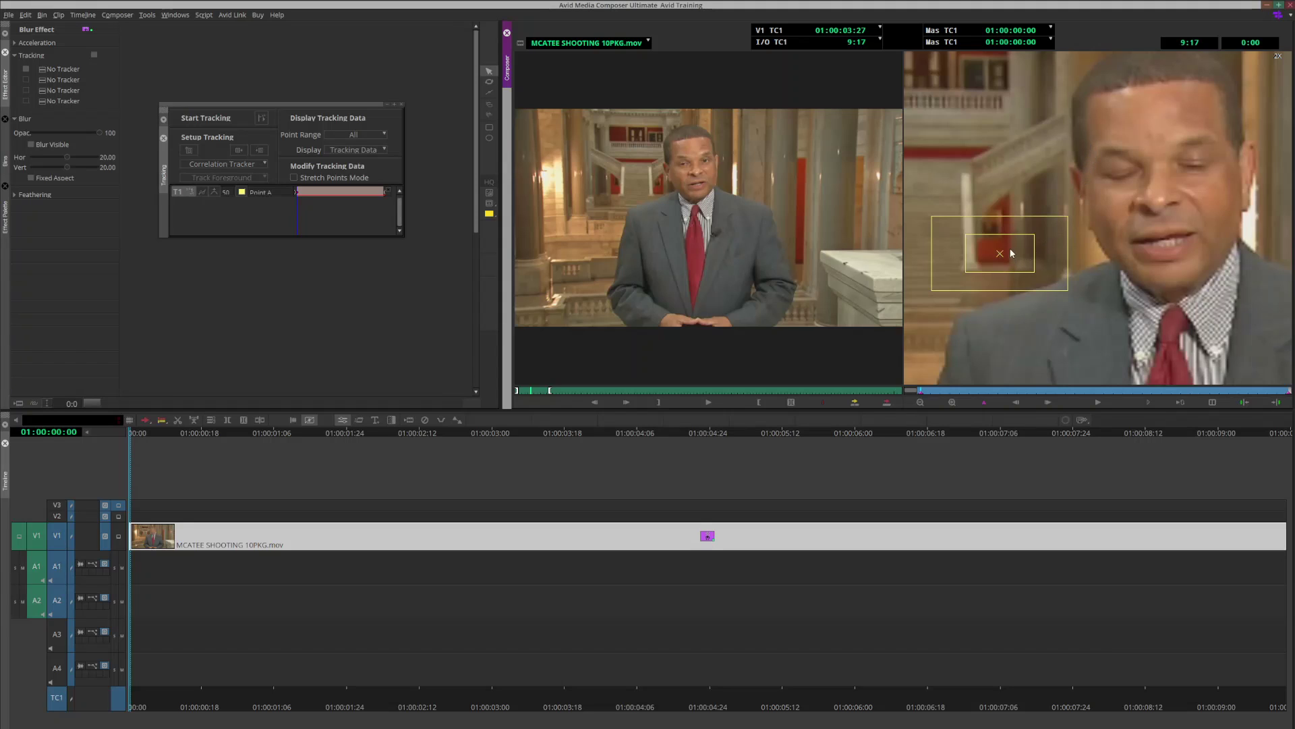
drag(1010, 253, 1088, 162)
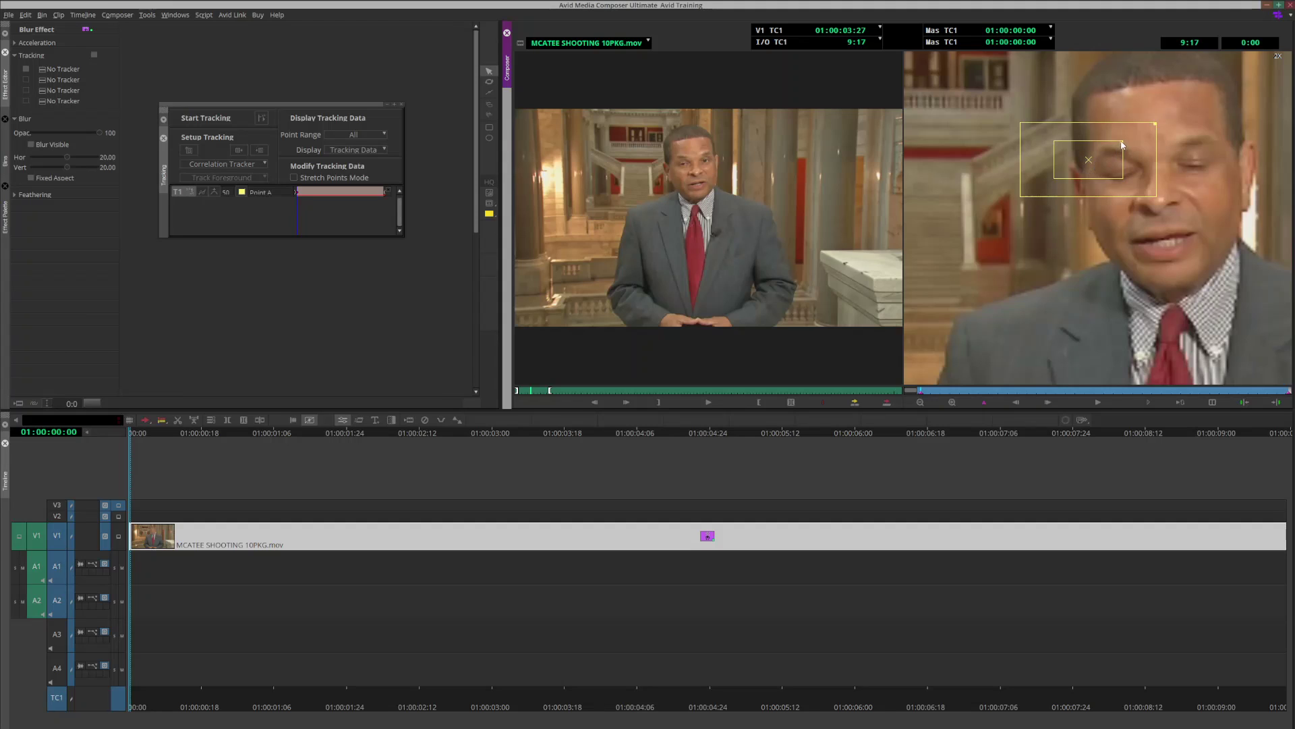
click(1091, 160)
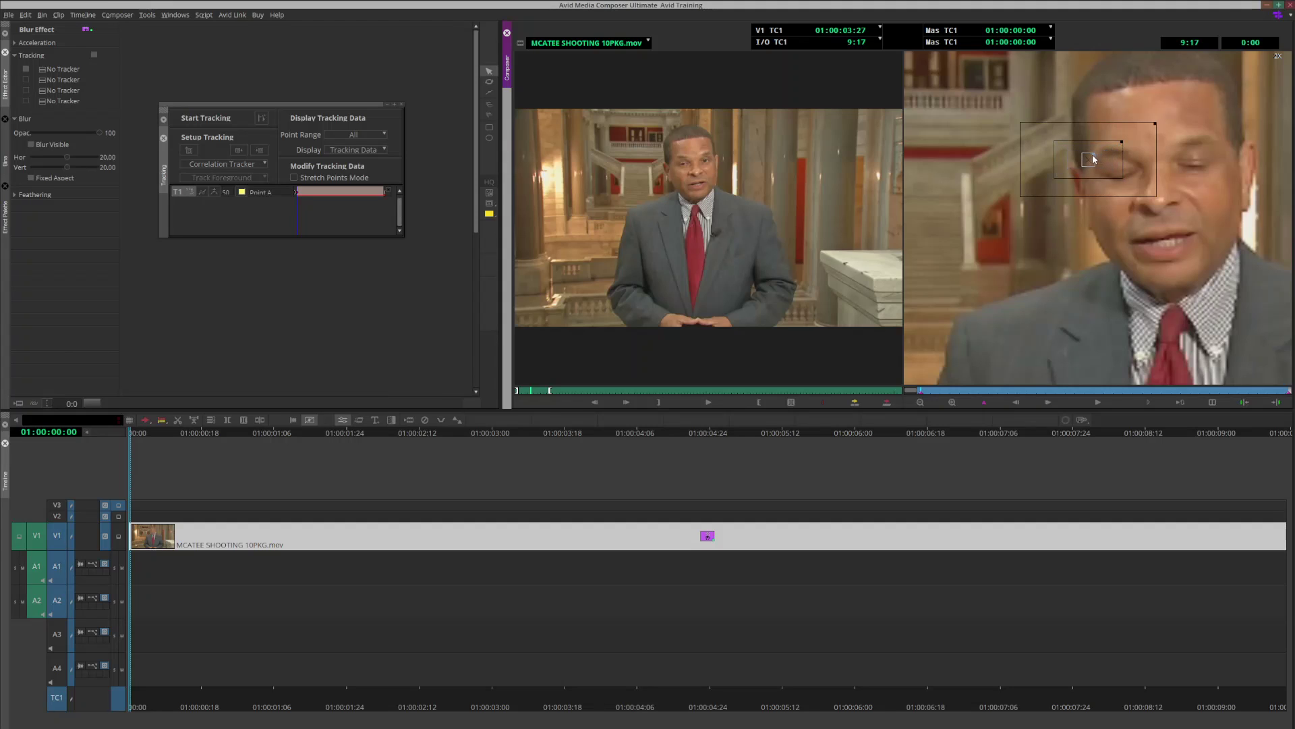
click(1089, 160)
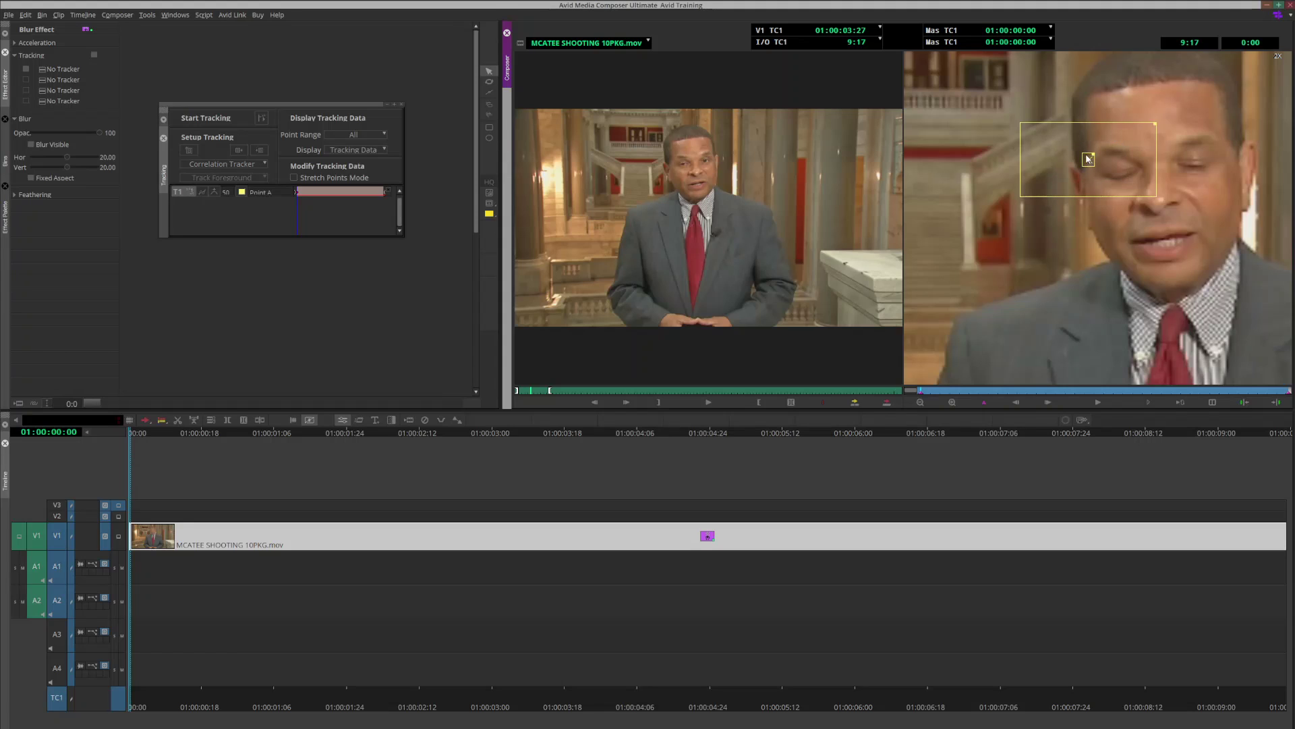
click(1093, 152)
click(1092, 152)
Add tracker Point B and place it on the right side of the anchor's face
click(191, 151)
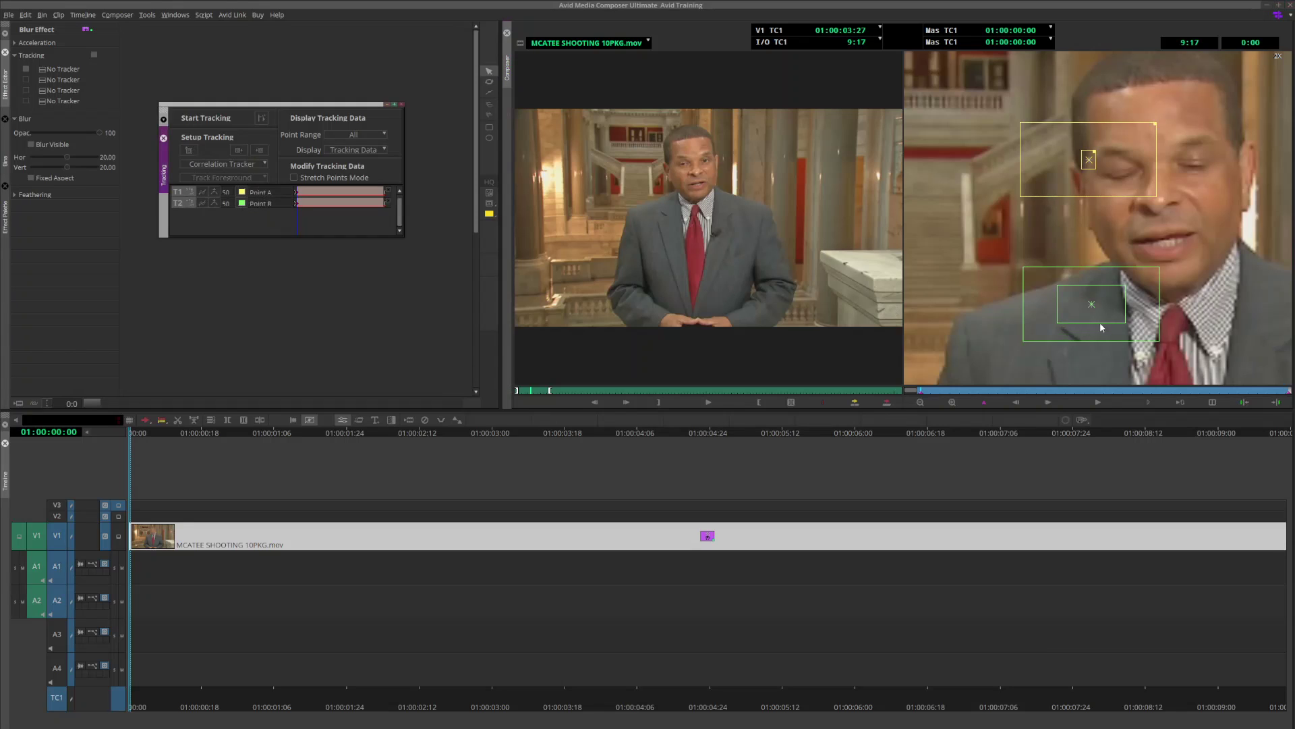
drag(1094, 305, 1260, 131)
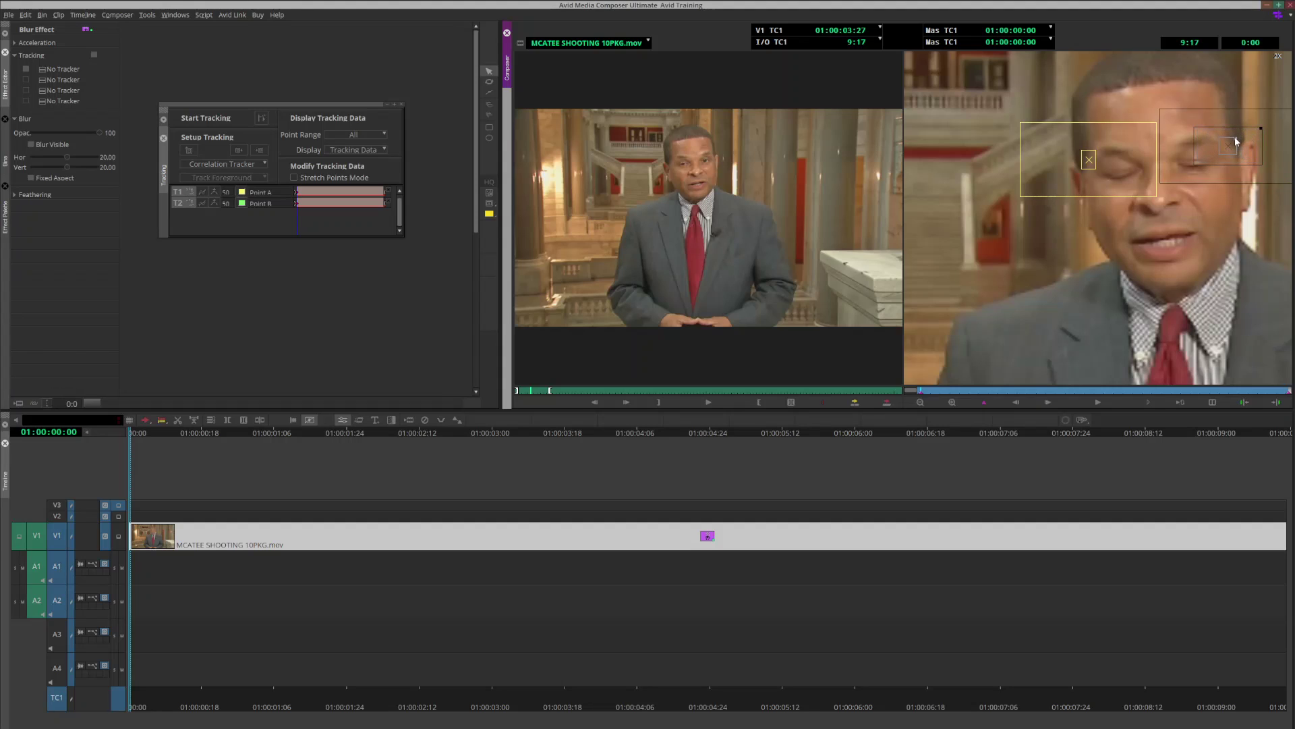
drag(1235, 138, 1236, 138)
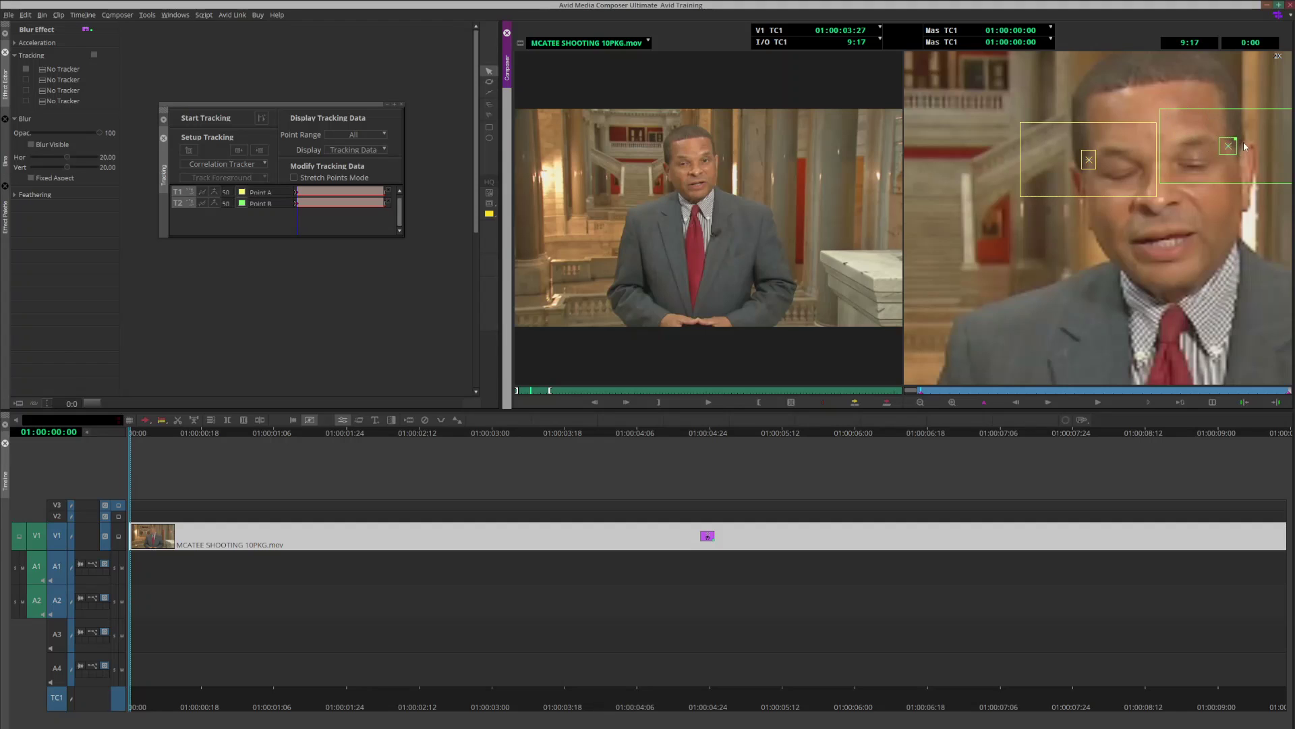
drag(1236, 142, 1236, 142)
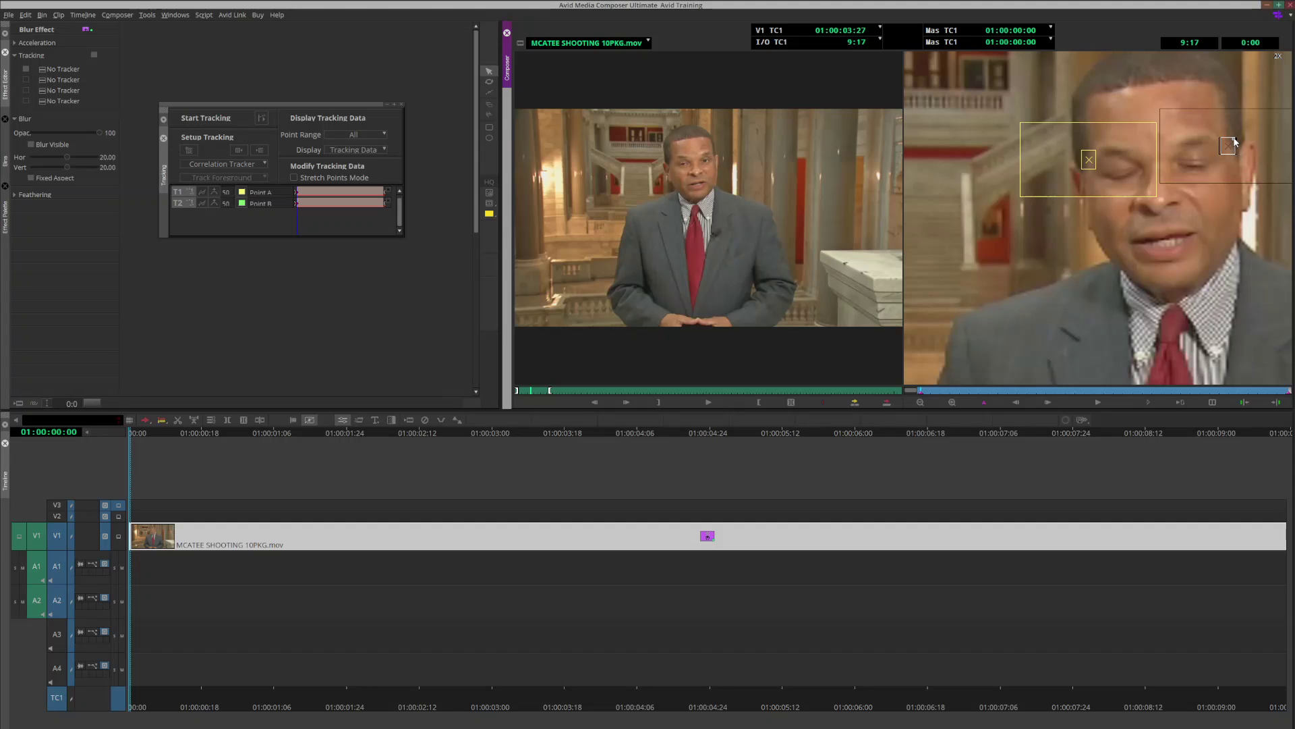
click(1236, 142)
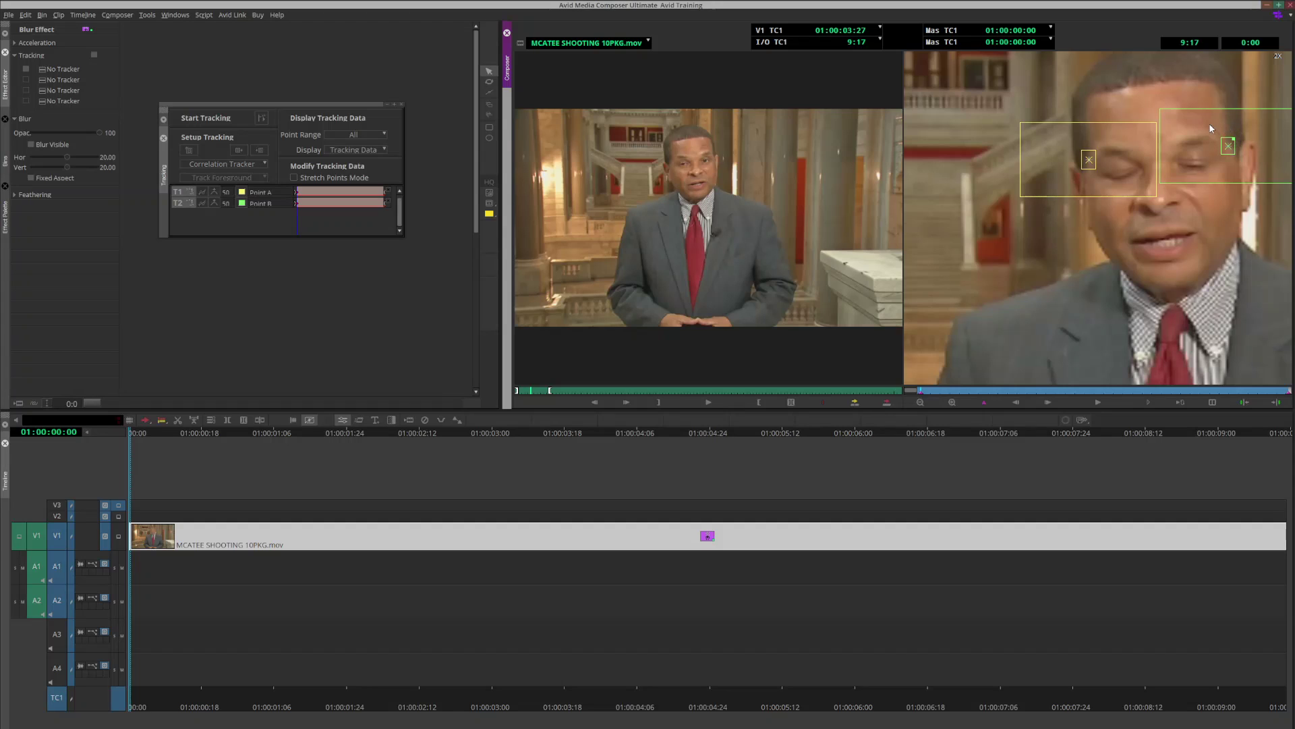
Run Start Tracking at Position Indicator through to the end of the clip
click(261, 119)
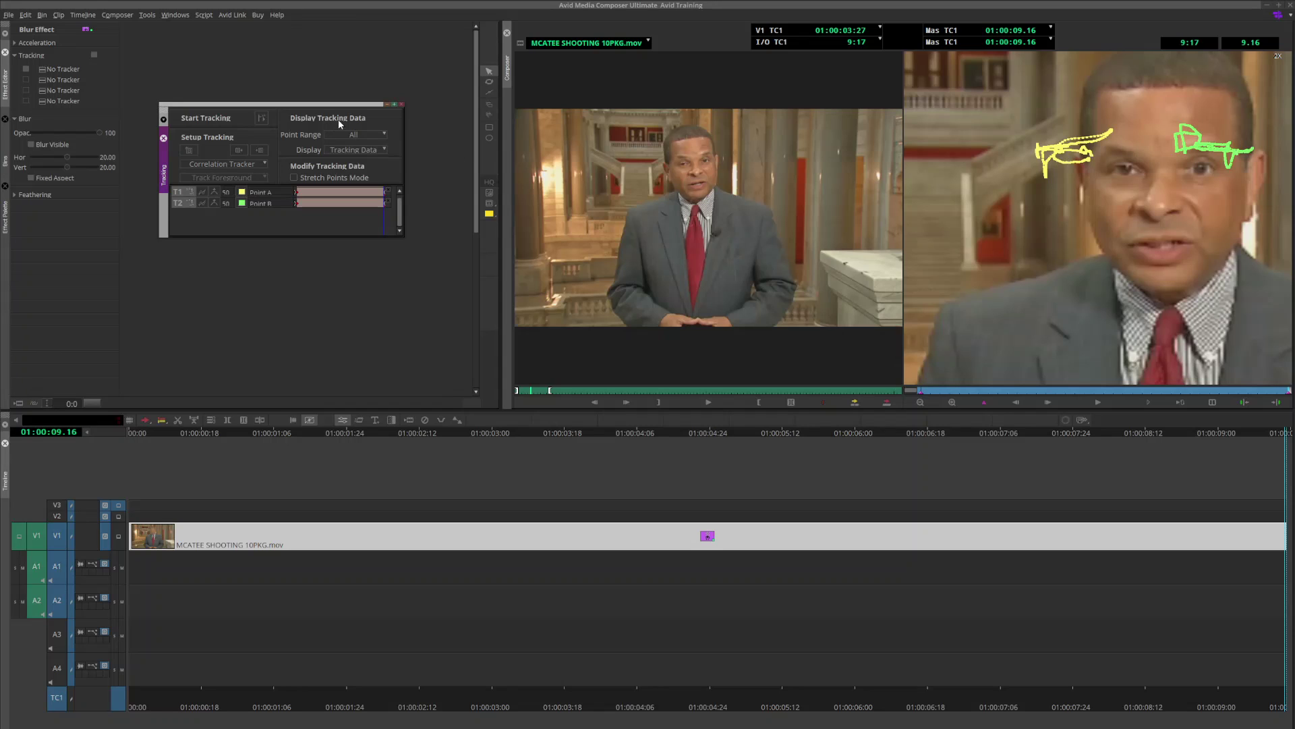
Link the oval to trackers T1 Point A and T2 Point B, then return to 01:00:00:00
click(400, 105)
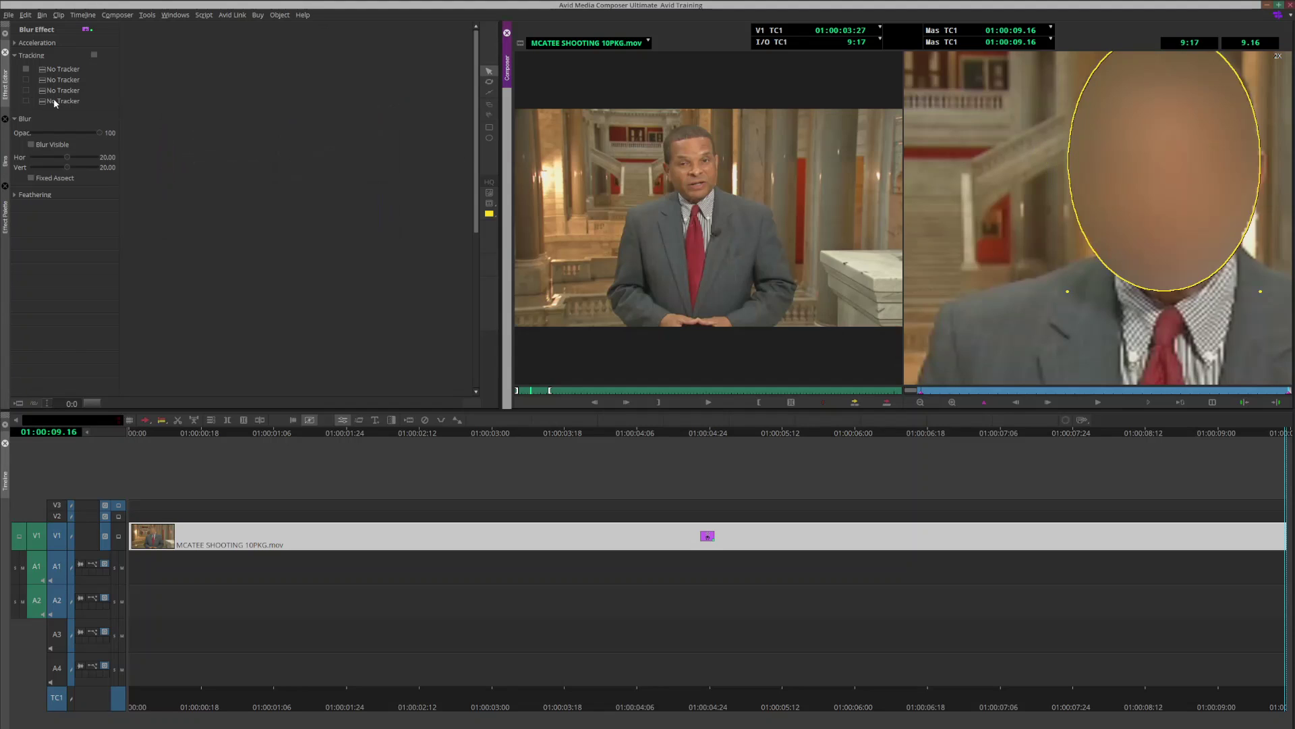
click(44, 70)
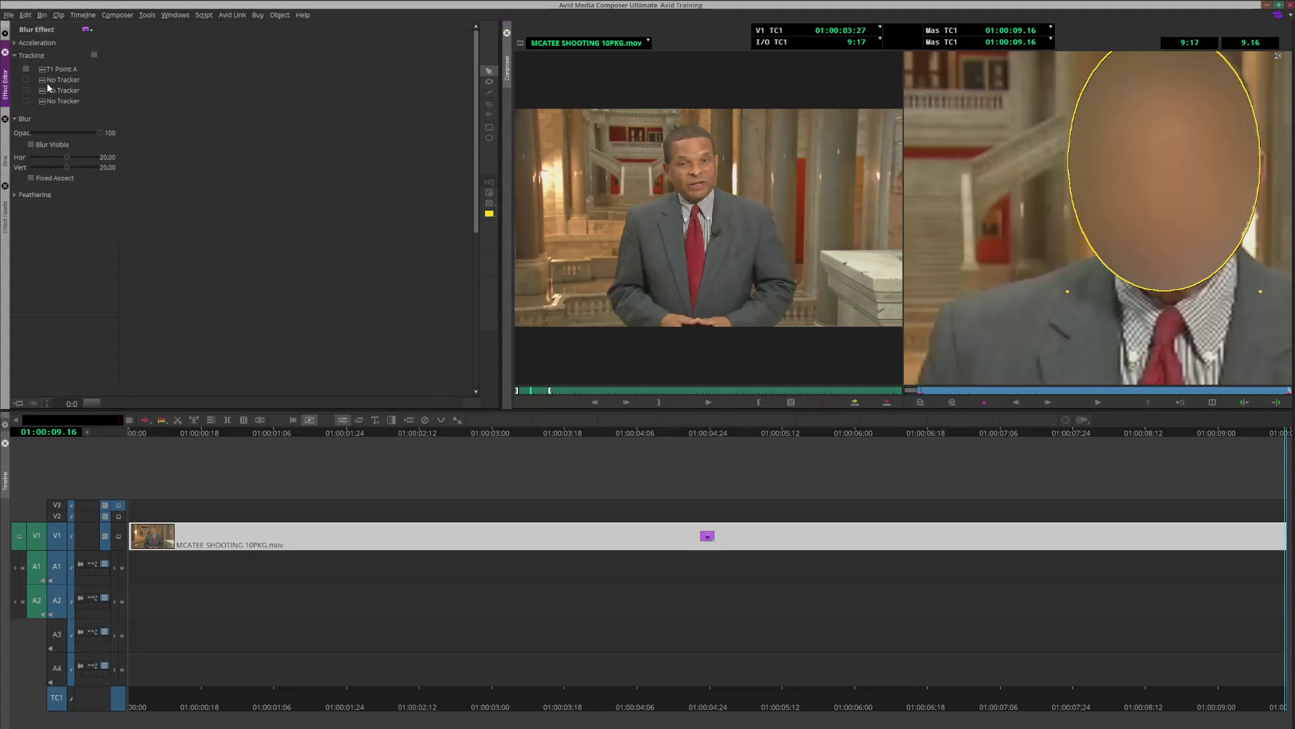
click(44, 80)
click(59, 118)
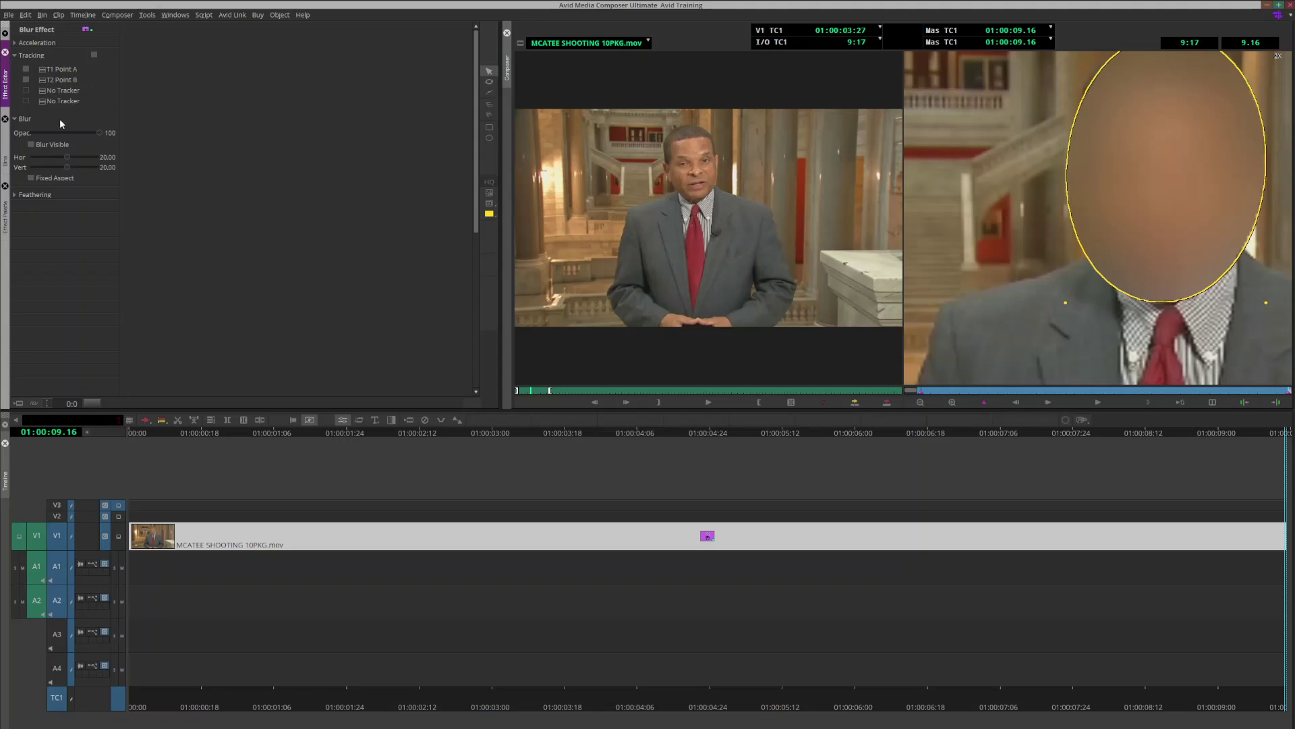
drag(328, 436, 67, 439)
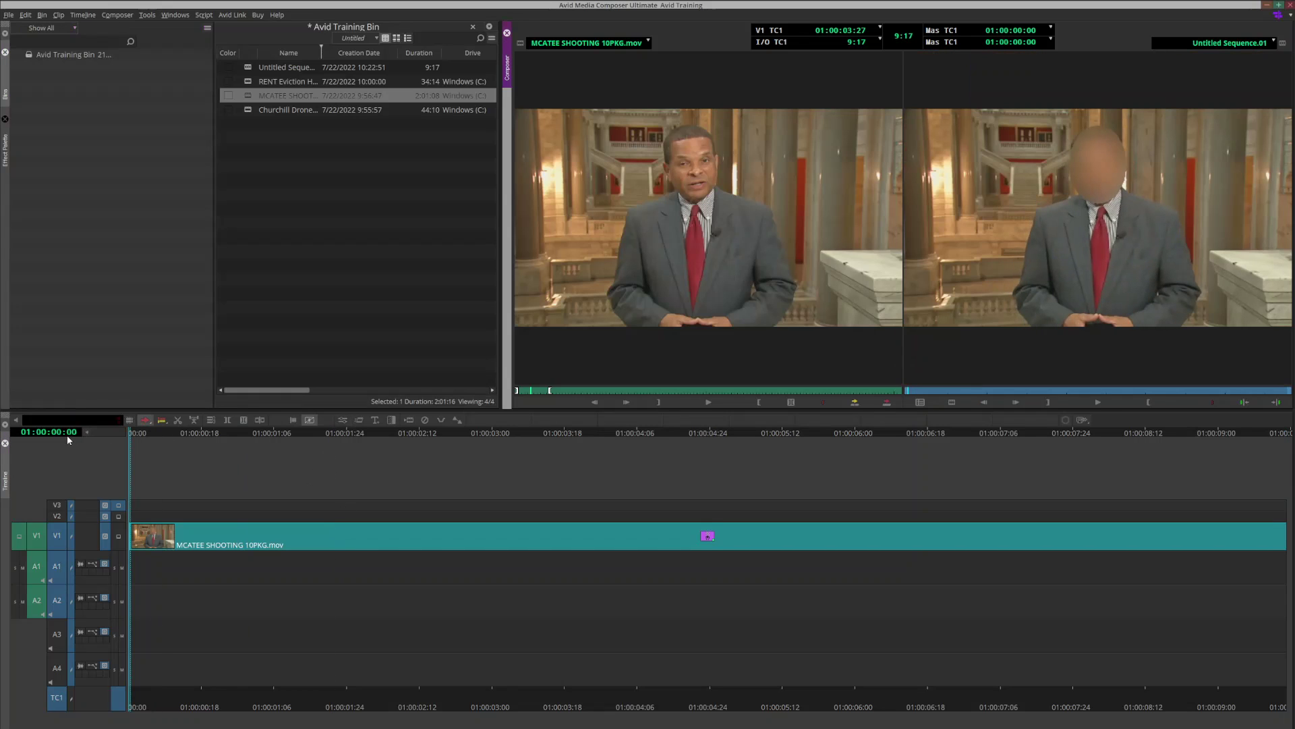
Play the sequence in the record monitor to check the tracked oval blur covers the anchor's face
click(1098, 403)
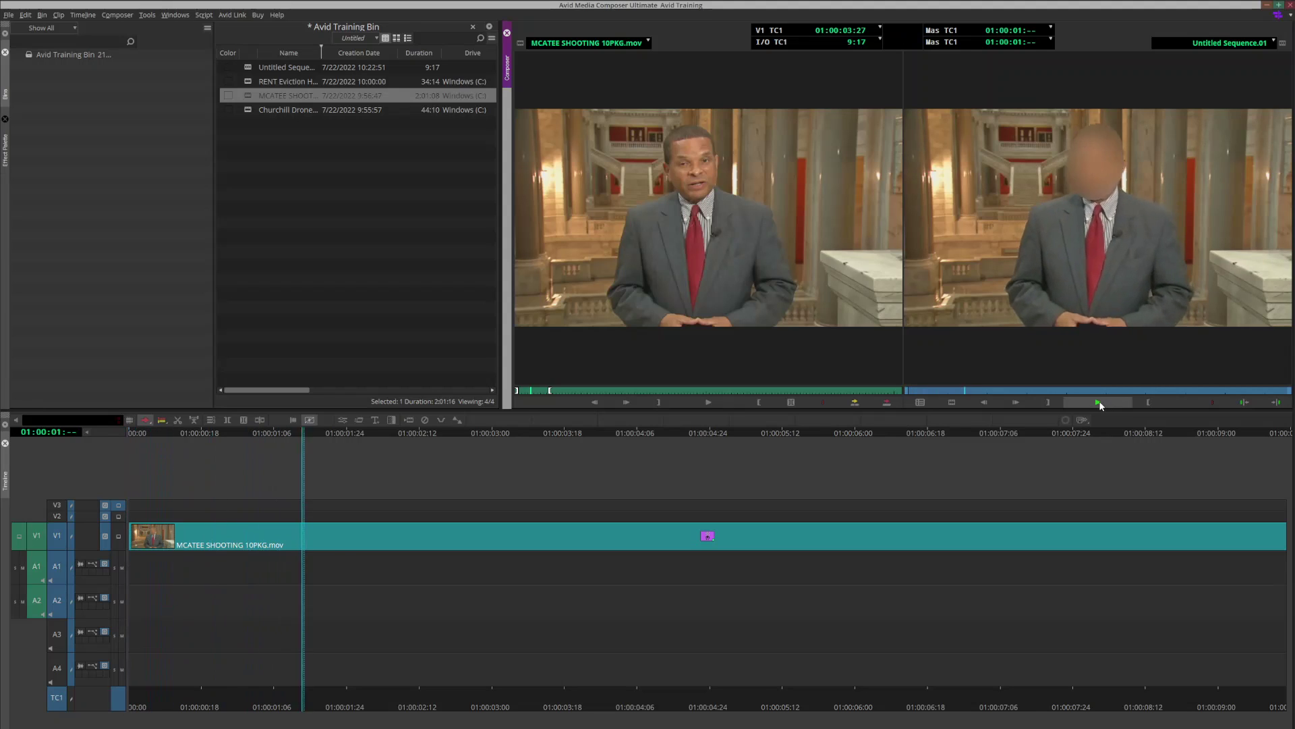